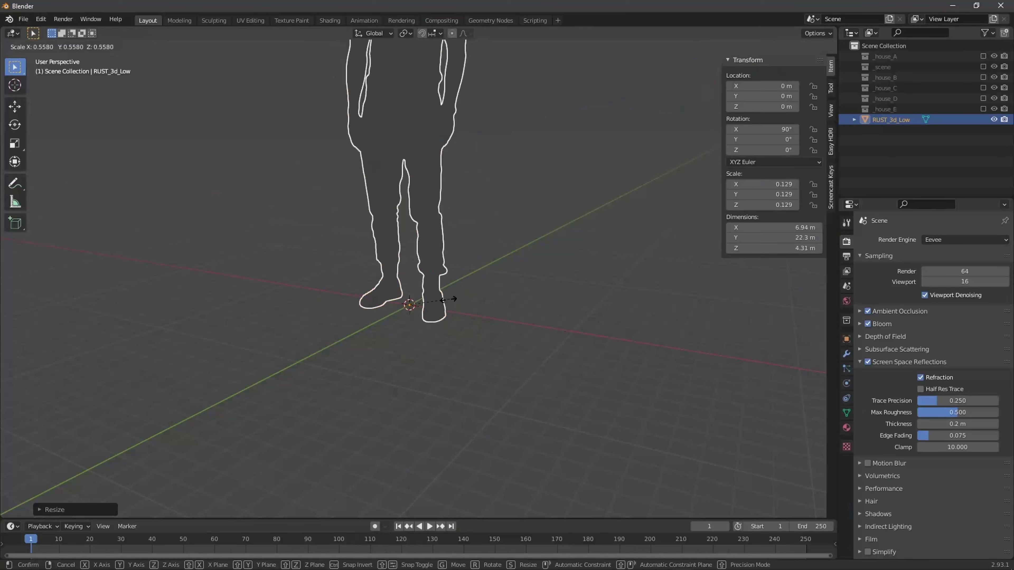
# Scale the human reference figure by 0.2 to life size.
pyautogui.write('0.2')
pyautogui.press('Return')
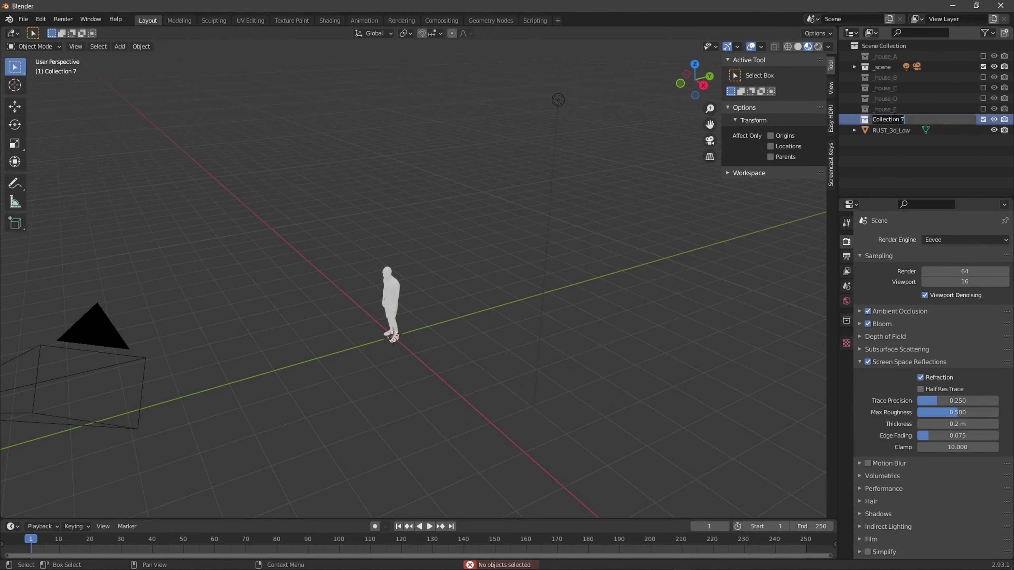
# Add _house_A and _house_B instances, sliding _house_B along X across the alley.
pyautogui.rightClick(894, 78)
pyautogui.click(878, 86)
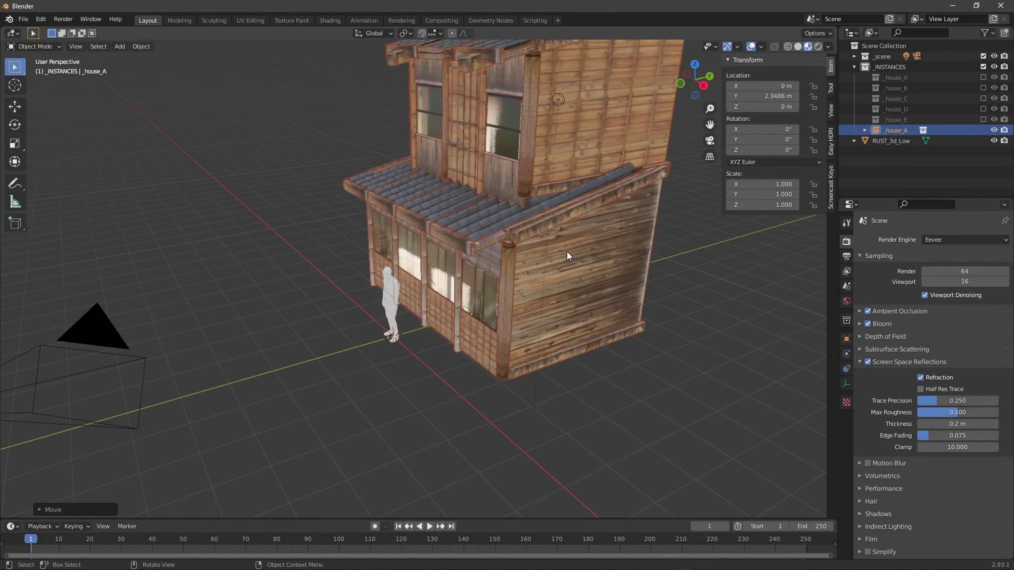
pyautogui.moveTo(922, 93); pyautogui.dragTo(160, 240)
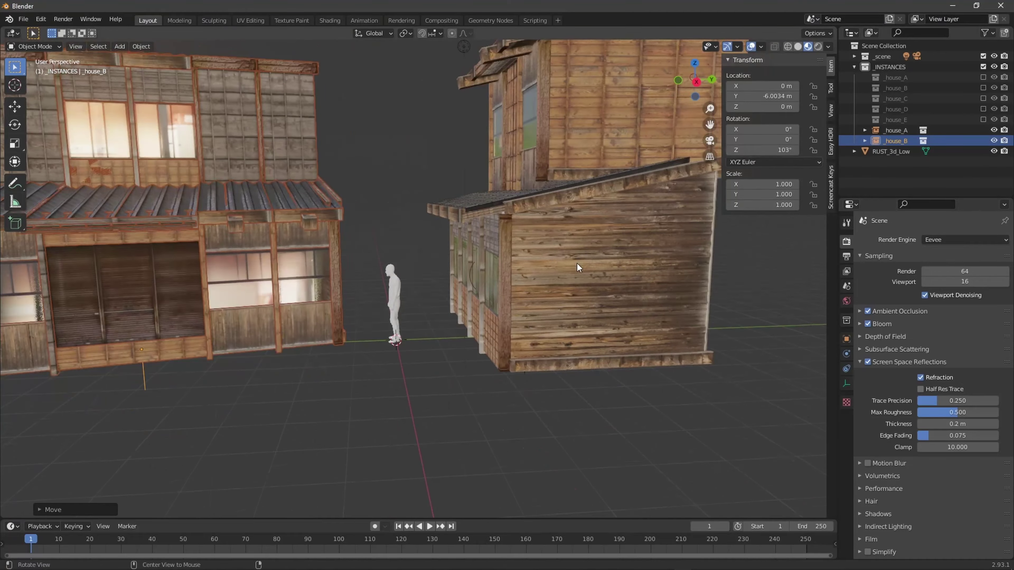
pyautogui.scroll(-2, 399, 280)
pyautogui.press('g')
pyautogui.press('x')
pyautogui.click(432, 288)
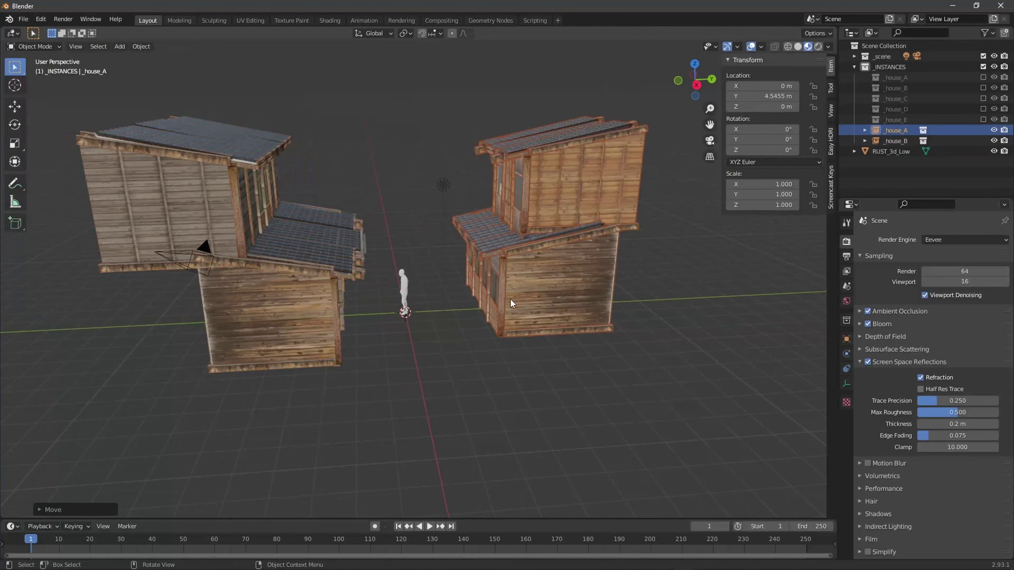
# Check the framing through the camera, then add a plane for the alley floor.
pyautogui.hotkey('shift', '`')
pyautogui.press('s')
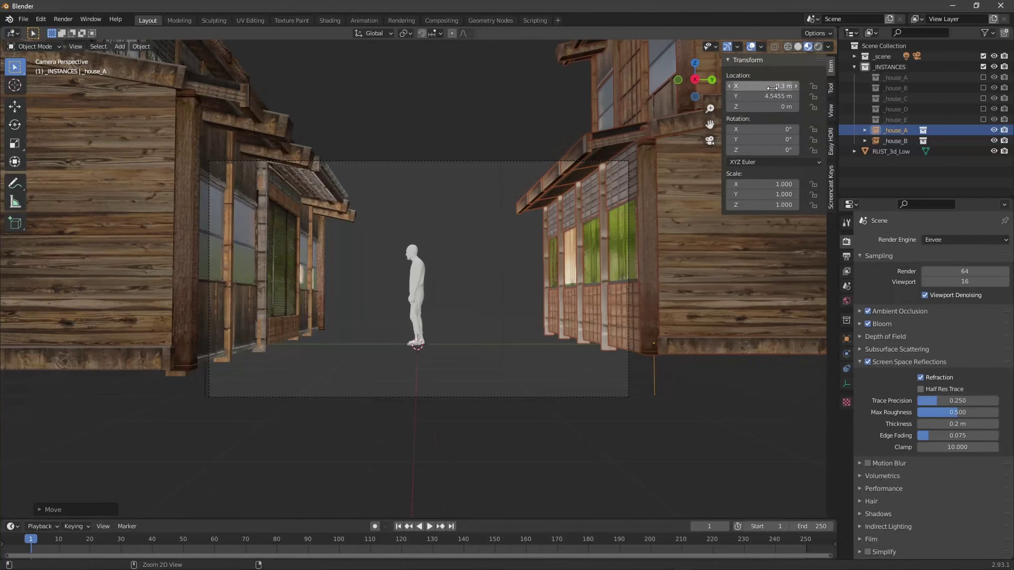
pyautogui.press('Escape')
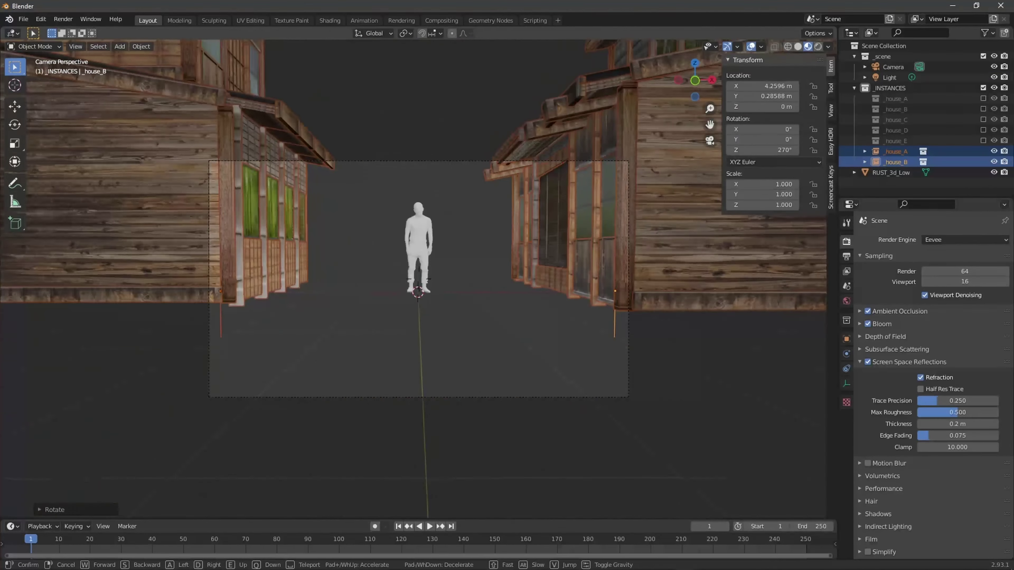
pyautogui.click(804, 282)
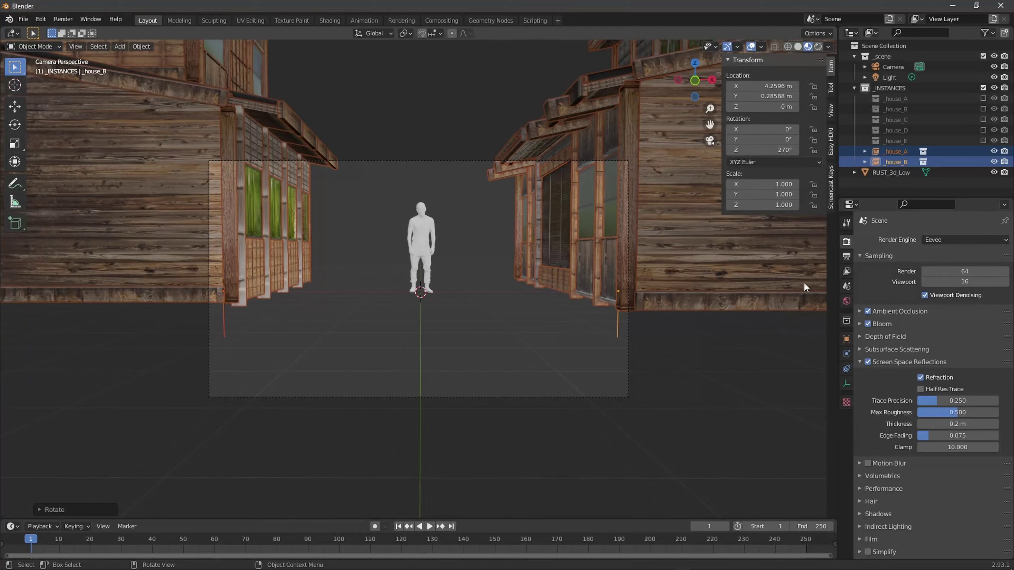
pyautogui.hotkey('shift', 'a')
pyautogui.click(597, 315)
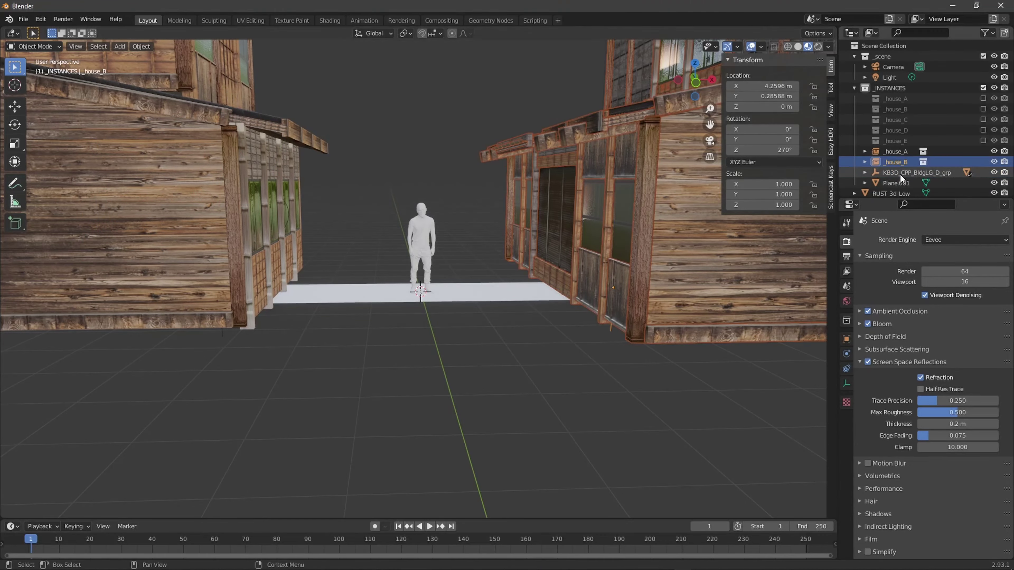
# Rotate the noodle building 90° and slide it along X to the alley's left side.
pyautogui.click(900, 176)
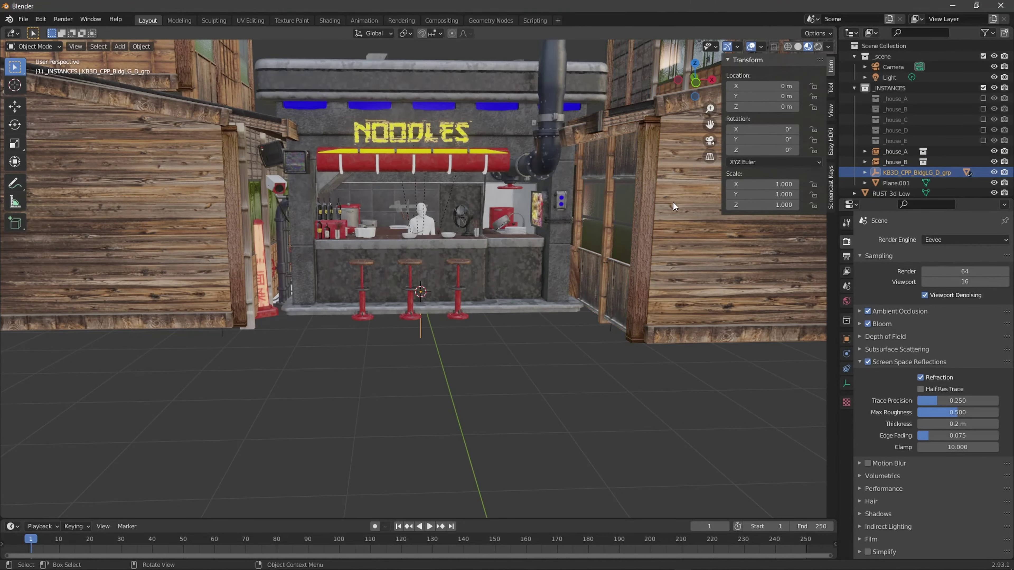
pyautogui.press('r')
pyautogui.press('z')
pyautogui.press('9')
pyautogui.press('0')
pyautogui.press('Return')
pyautogui.press('g')
# Look through the camera and pull it further back down the alley.
pyautogui.moveTo(459, 239)
pyautogui.mouseDown(button='middle')
pyautogui.moveTo(404, 225)
pyautogui.moveTo(361, 241)
pyautogui.moveTo(418, 186)
pyautogui.mouseUp(button='middle')
pyautogui.click(362, 241)
pyautogui.press('KP_0')
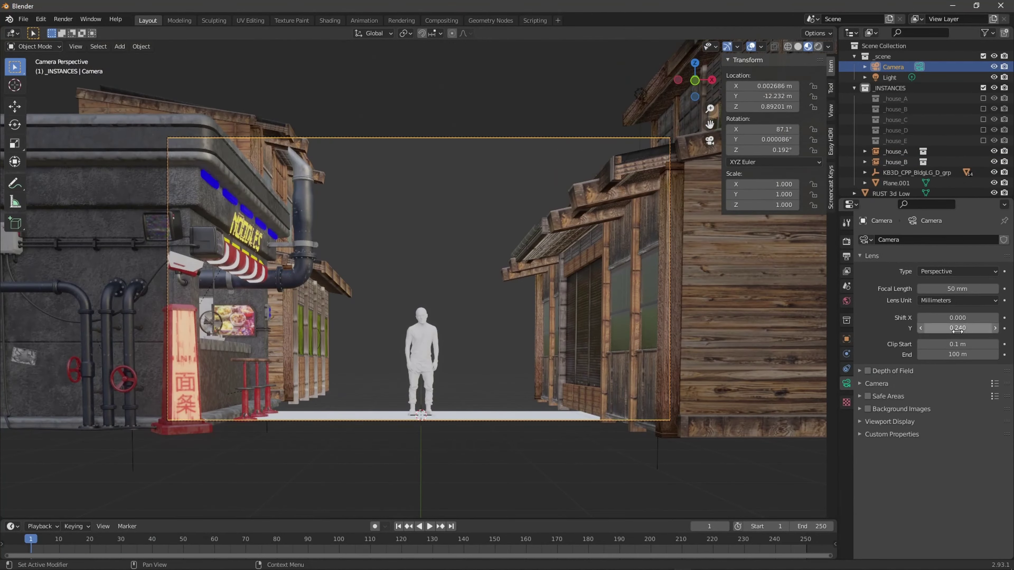
pyautogui.moveTo(763, 95); pyautogui.dragTo(782, 96)
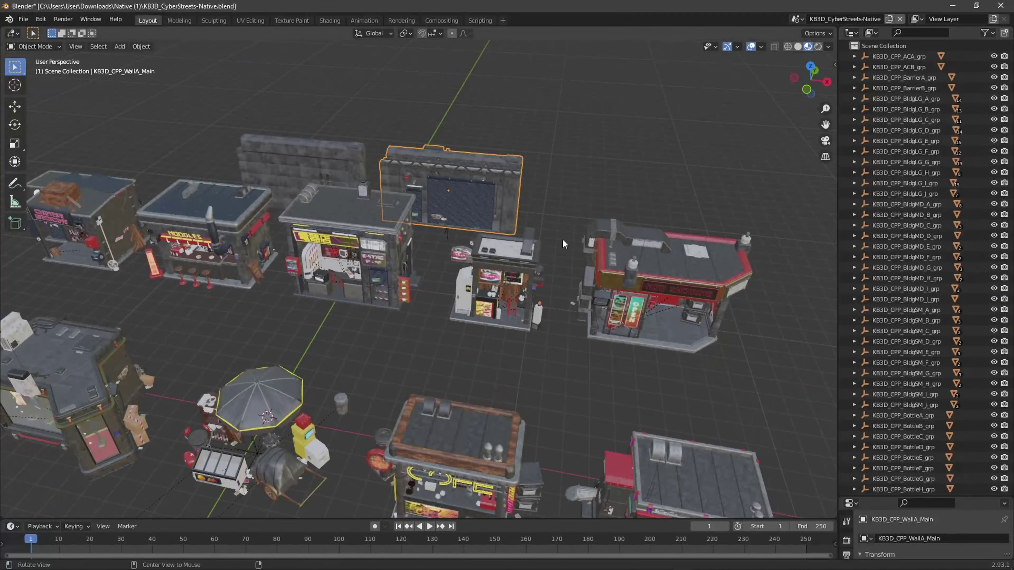
# Position the KB3D_CPP_WallA_grp wall down the alley and check it through the camera.
pyautogui.scroll(-10, 917, 379)
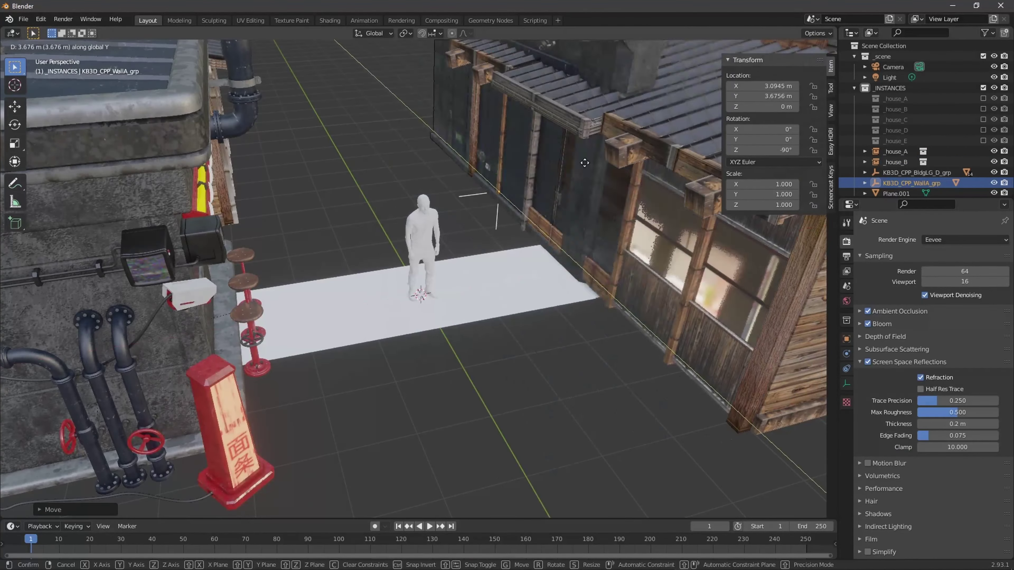
pyautogui.click(524, 116)
pyautogui.press('KP_0')
pyautogui.hotkey('alt', 'Tab')
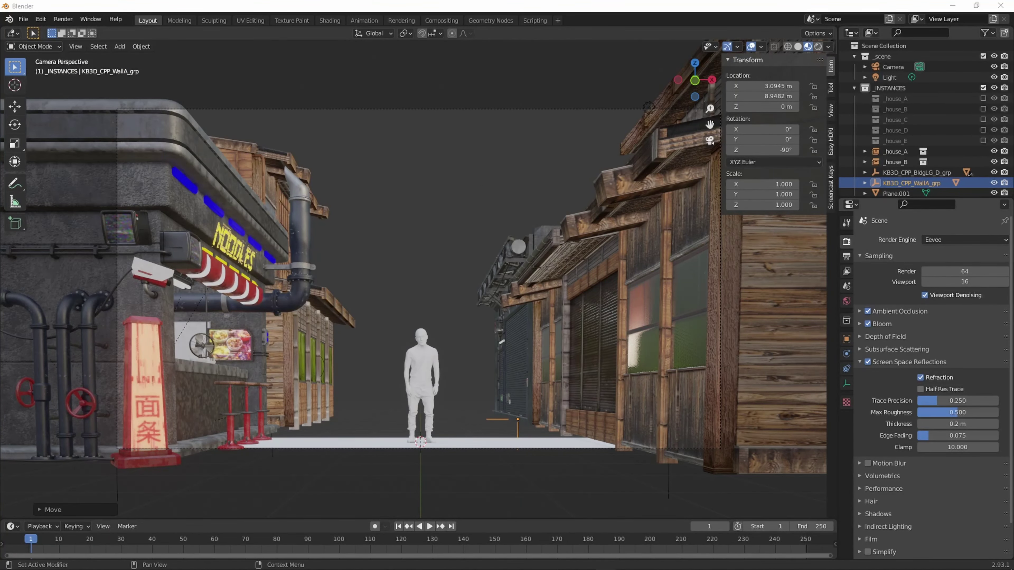
# Push the floor plane back along Y so it covers the alley.
pyautogui.click(557, 446)
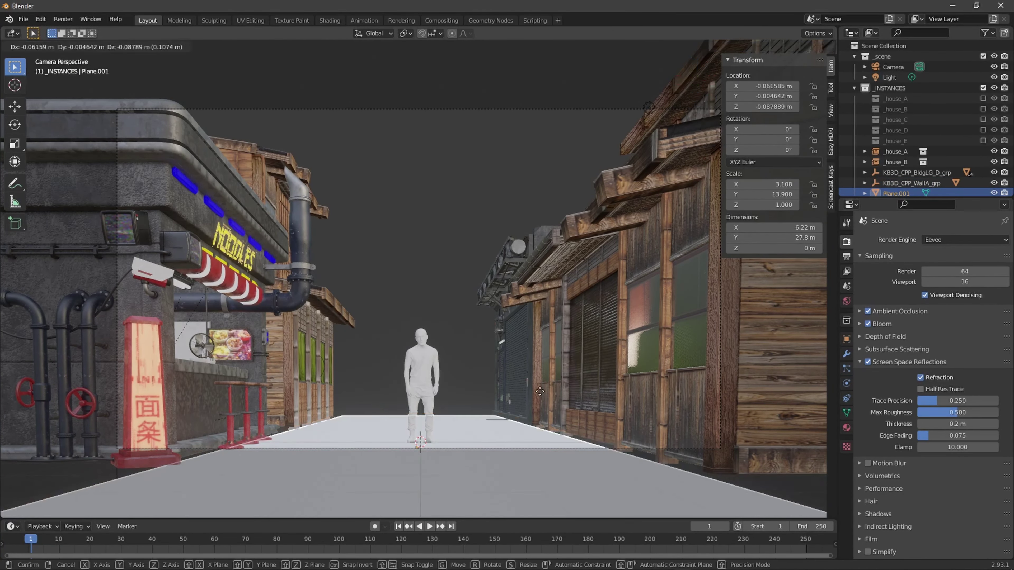
pyautogui.press('y')
pyautogui.click(528, 348)
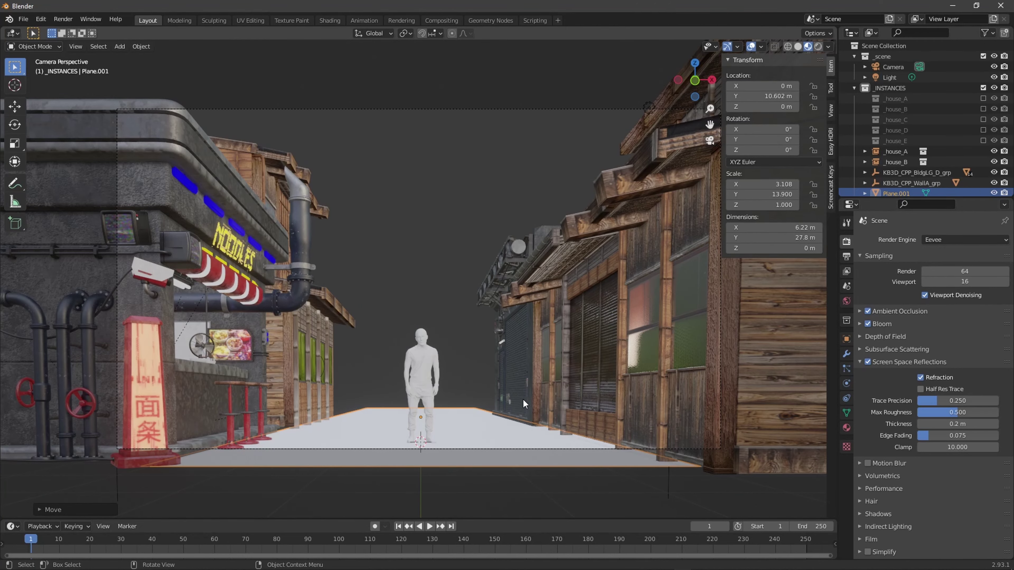
pyautogui.click(523, 442)
pyautogui.scroll(-2, 514, 401)
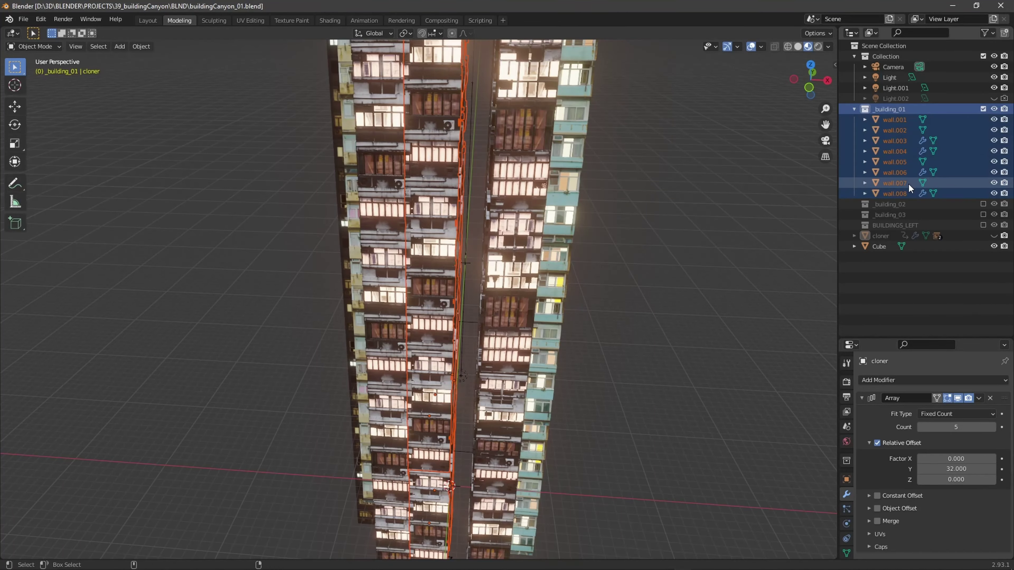
# Paste the tower walls into a new _BuildingBig_A collection and move it along Y.
pyautogui.hotkey('ctrl', 'v')
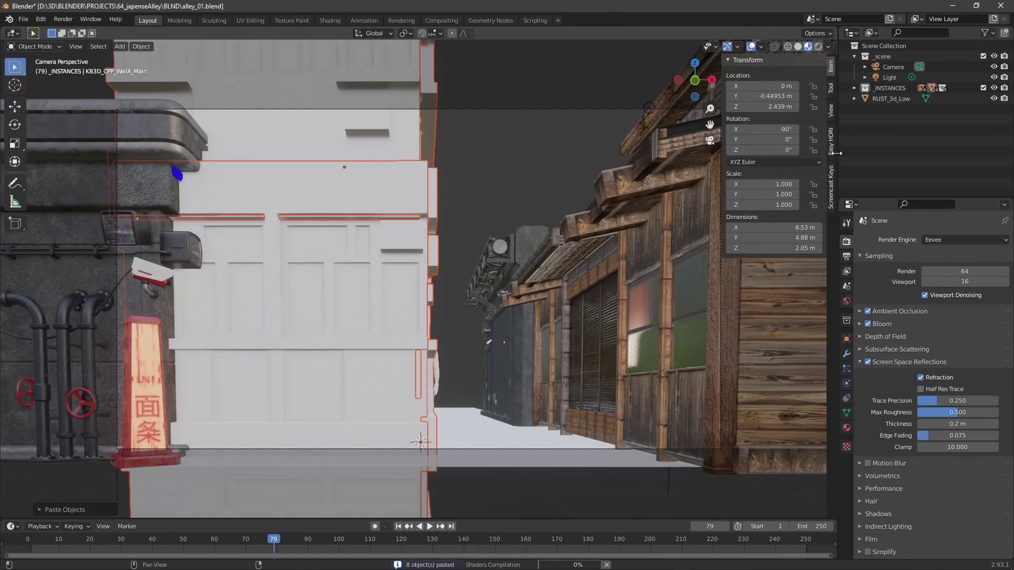
pyautogui.press('m')
pyautogui.write('BuildingBig_A')
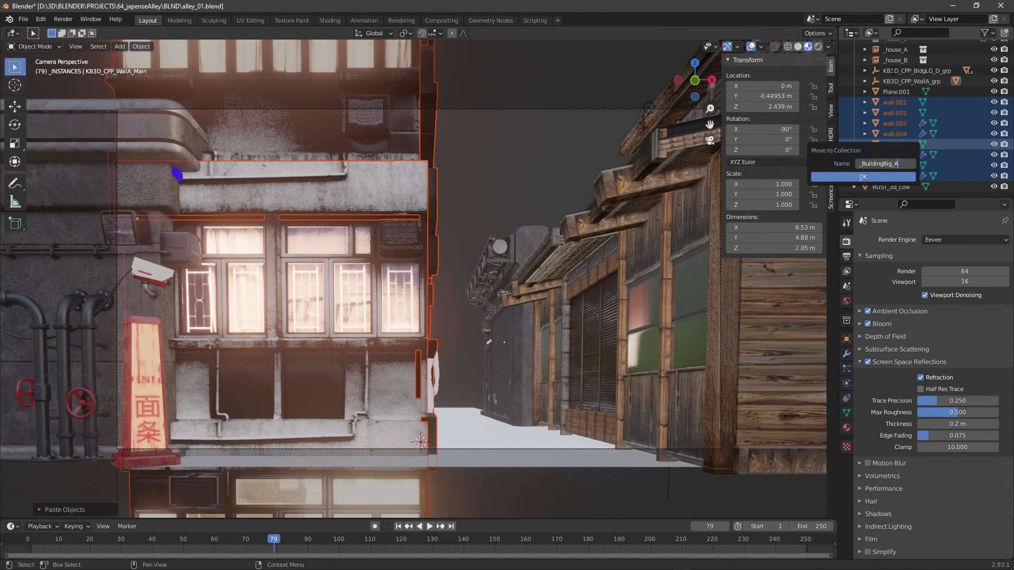
pyautogui.click(862, 176)
pyautogui.press('g')
pyautogui.press('y')
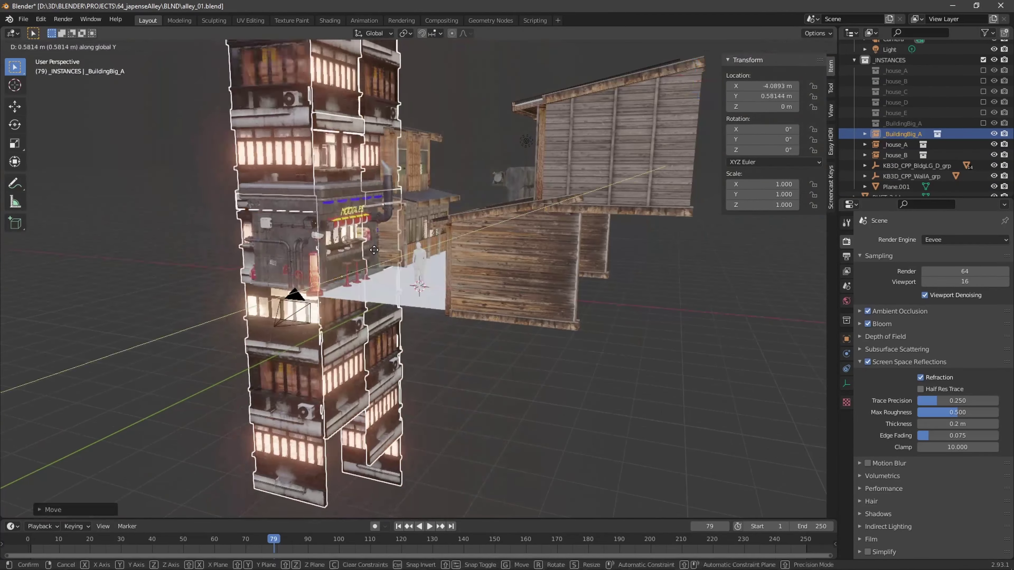
pyautogui.press('Return')
# Angle the camera across the alley and shift _BuildingBig_A along X.
pyautogui.press('KP_0')
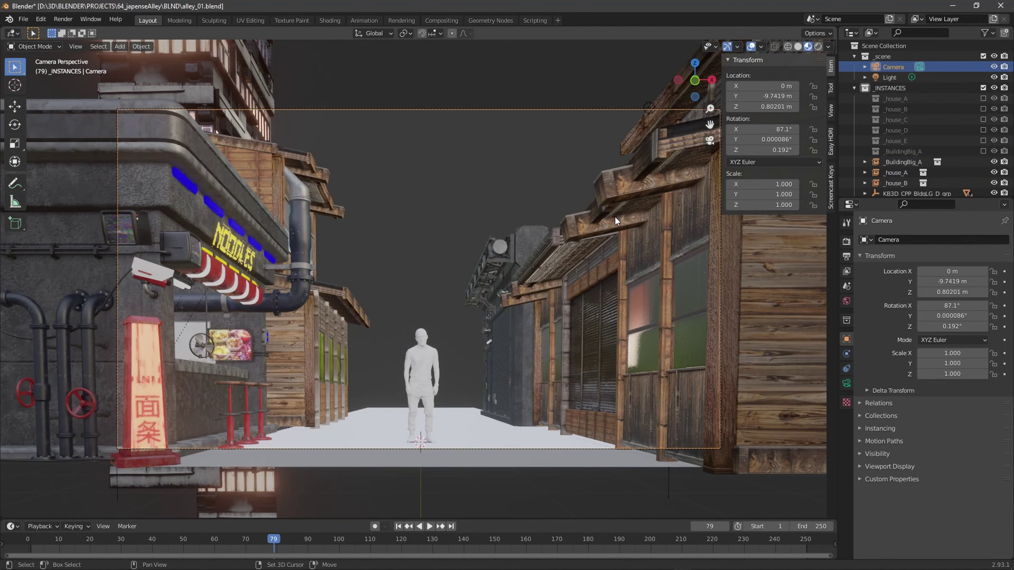
pyautogui.moveTo(614, 221); pyautogui.dragTo(459, 103, button='middle')
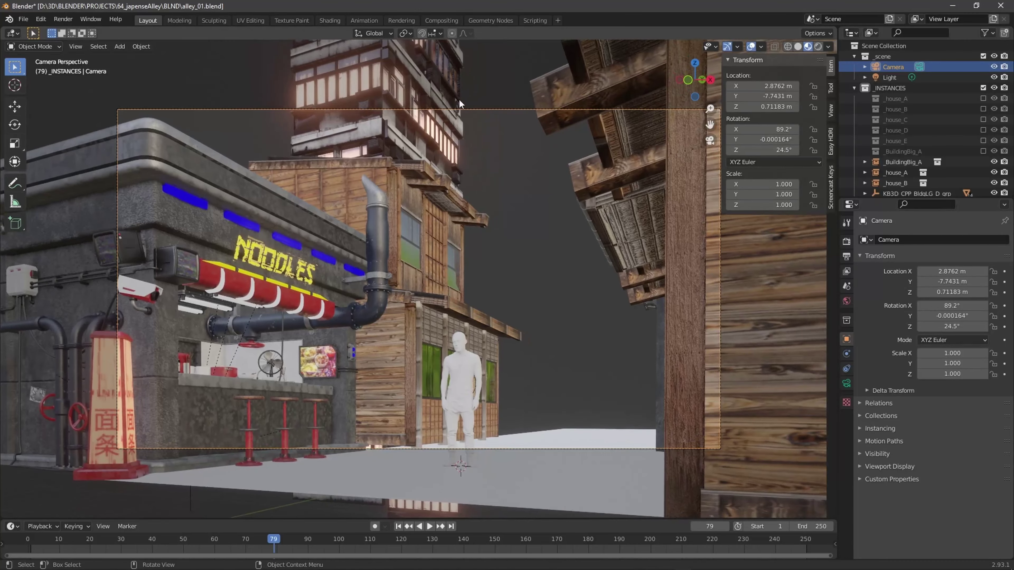
pyautogui.click(846, 384)
pyautogui.press('g')
pyautogui.press('x')
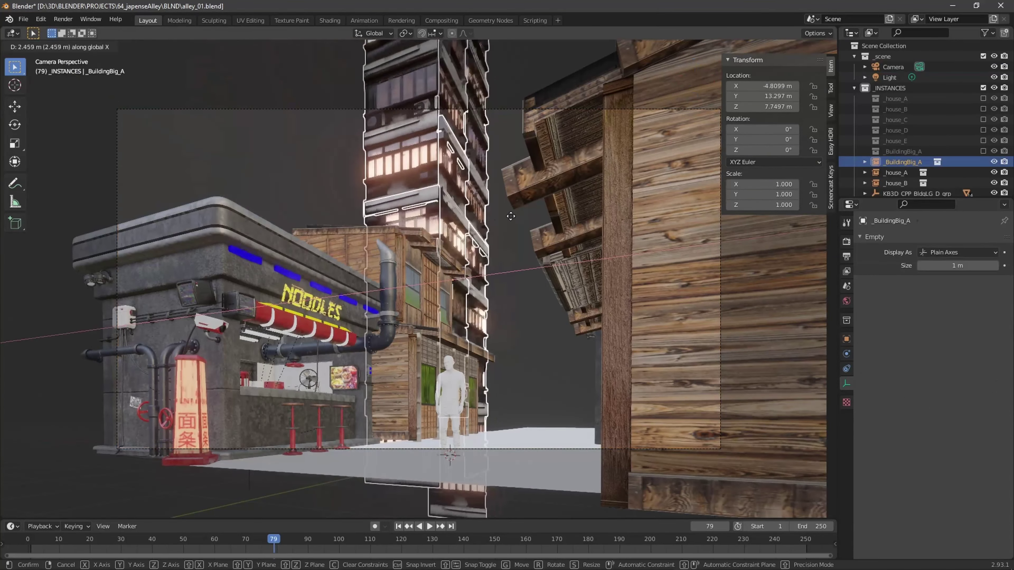
# Paste another building and gather its pieces into a new _buildingBig_C collection.
pyautogui.hotkey('ctrl', 'v')
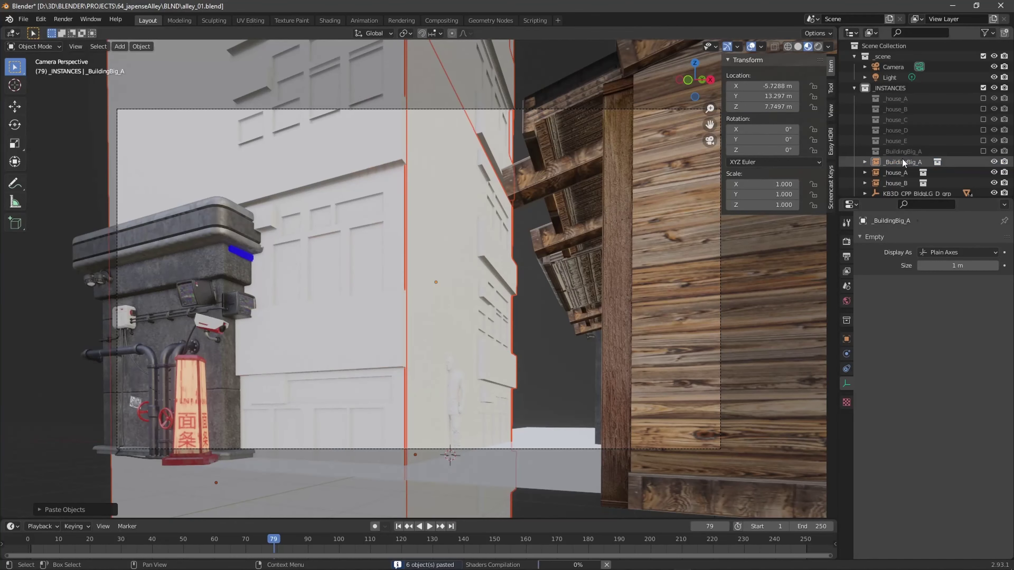
pyautogui.press('m')
pyautogui.click(894, 166)
pyautogui.write('_Building')
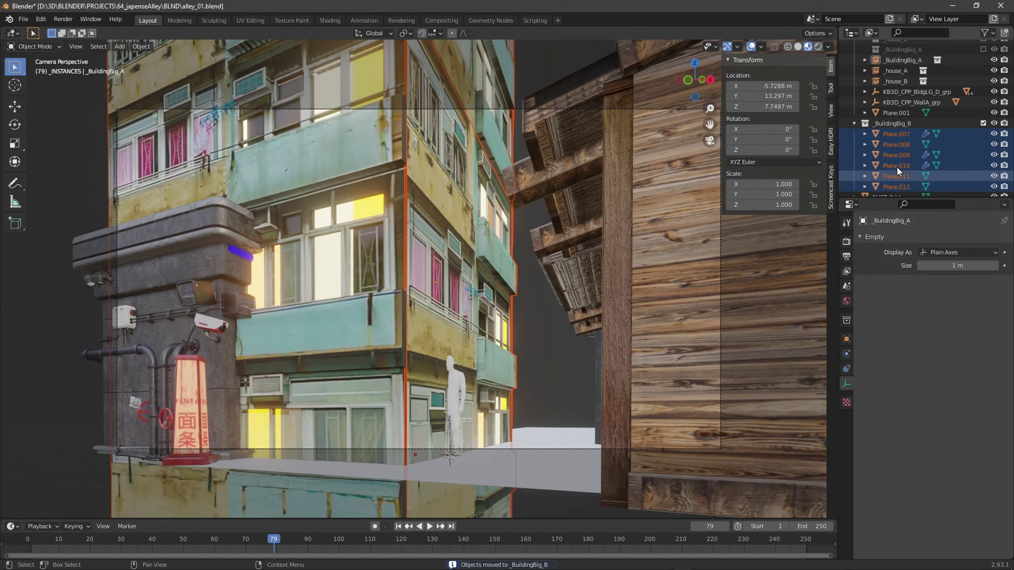
pyautogui.scroll(5, 896, 166)
pyautogui.scroll(-2, 911, 134)
# Select the _BuildingBig_B instance and move it along X.
pyautogui.click(910, 134)
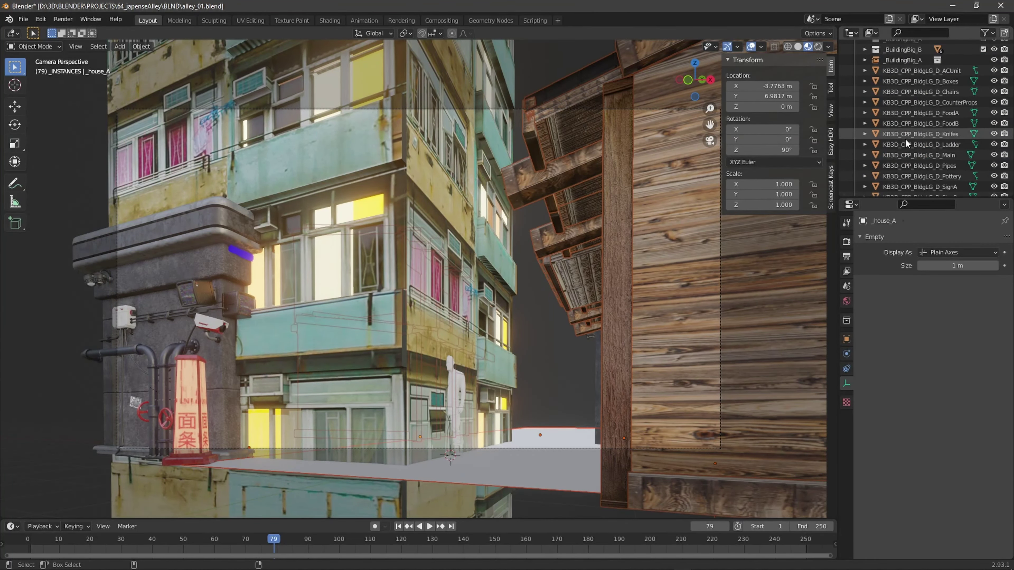
pyautogui.scroll(2, 904, 137)
pyautogui.click(902, 134)
pyautogui.press('g')
pyautogui.press('x')
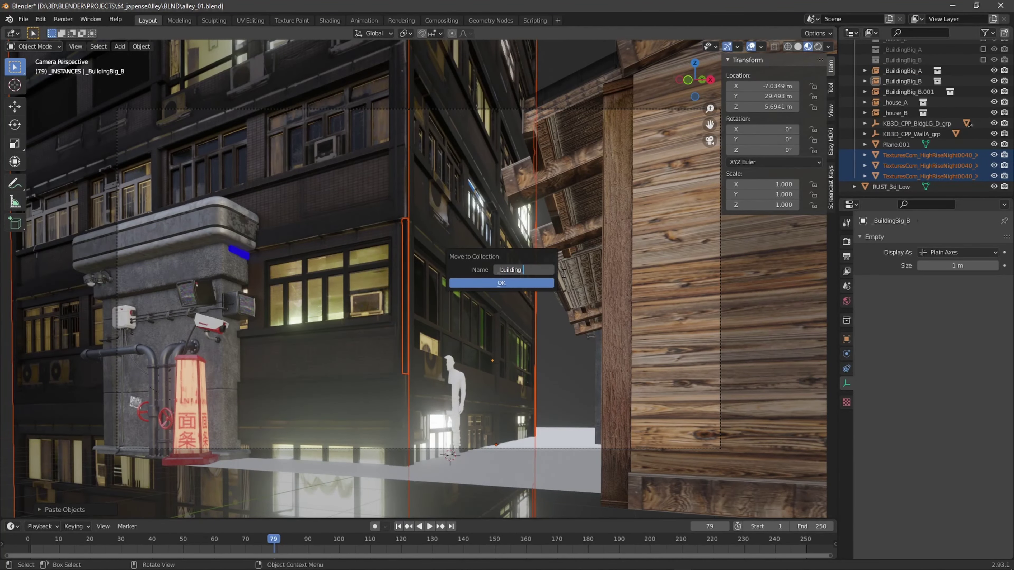
# Drop a _BuildingBig_C instance into the alley and slide it along X into place.
pyautogui.click(854, 155)
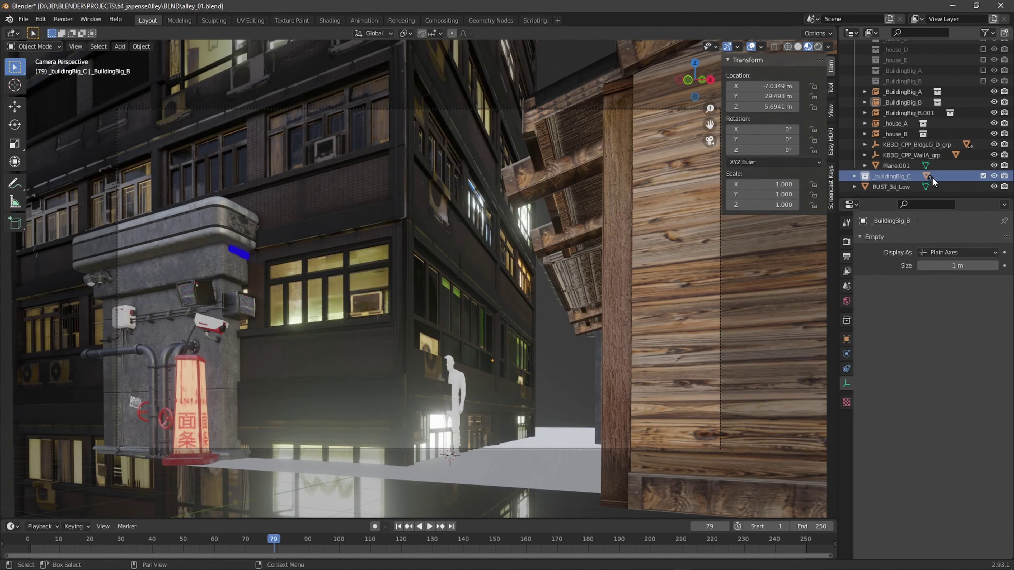
pyautogui.moveTo(917, 62); pyautogui.dragTo(917, 64)
pyautogui.moveTo(914, 116); pyautogui.dragTo(455, 225)
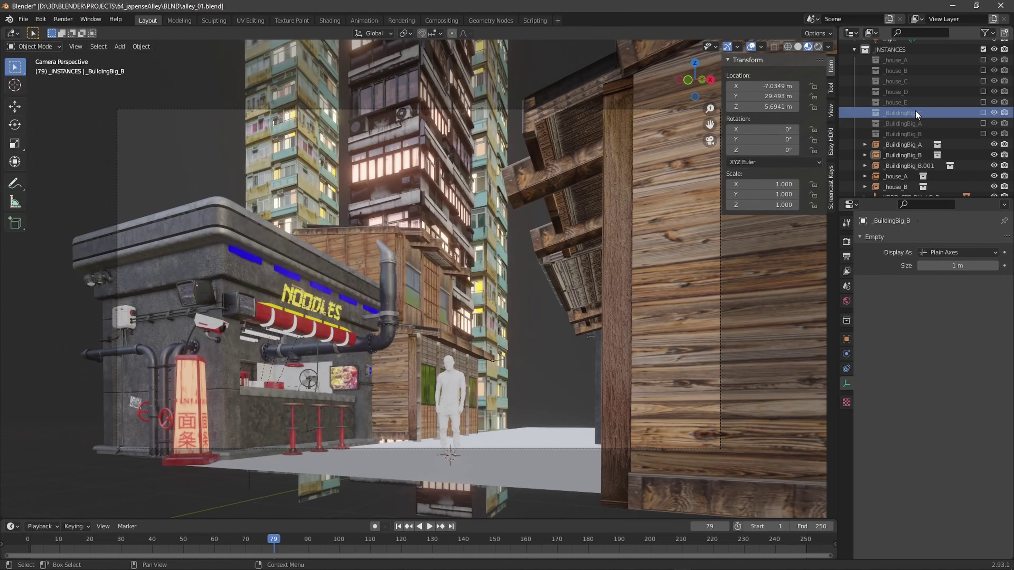
pyautogui.press('g')
pyautogui.press('x')
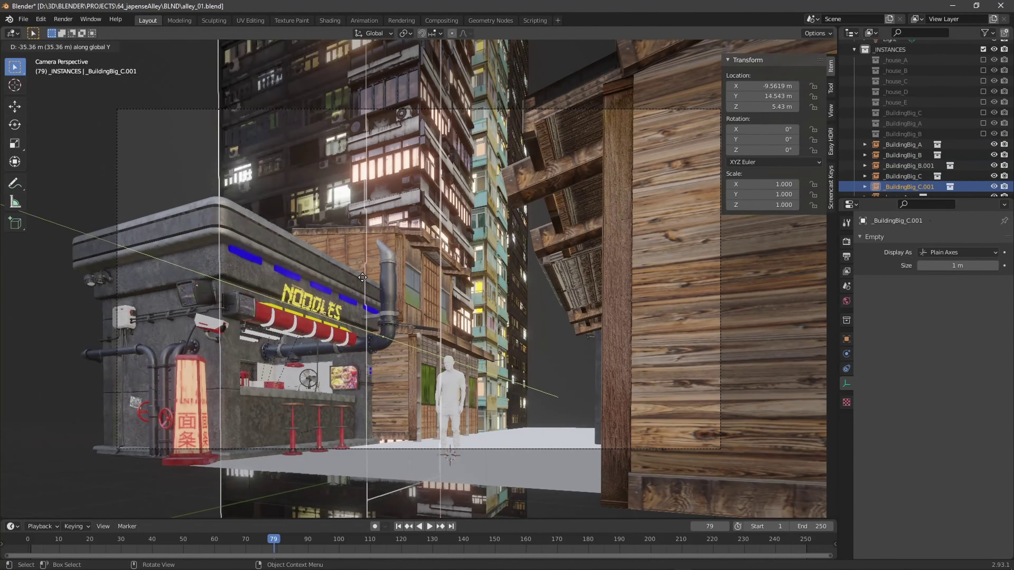
pyautogui.click(495, 276)
# Move KB3D_CPP_WallA_grp into _INSTANCES and fly the camera further down the alley.
pyautogui.moveTo(935, 199); pyautogui.dragTo(935, 398)
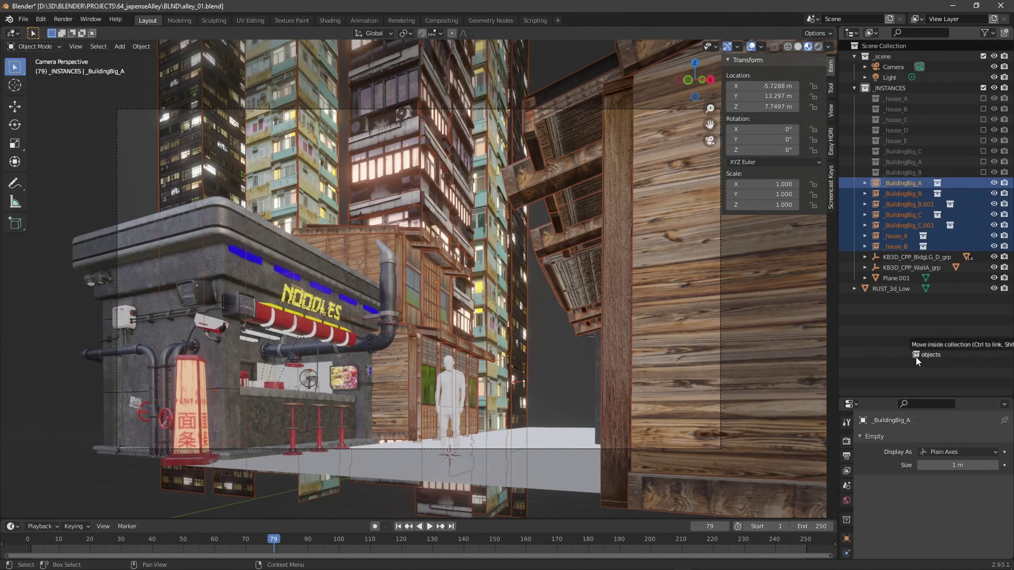
pyautogui.moveTo(916, 359); pyautogui.dragTo(917, 359)
pyautogui.click(901, 289)
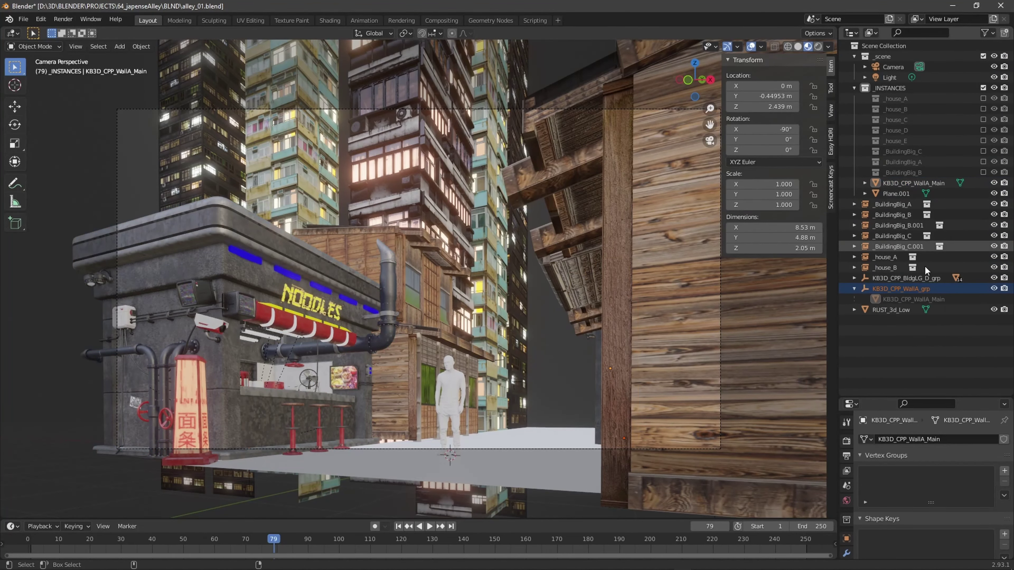
pyautogui.moveTo(901, 288); pyautogui.dragTo(890, 88)
pyautogui.click(892, 66)
pyautogui.moveTo(935, 398); pyautogui.dragTo(935, 217)
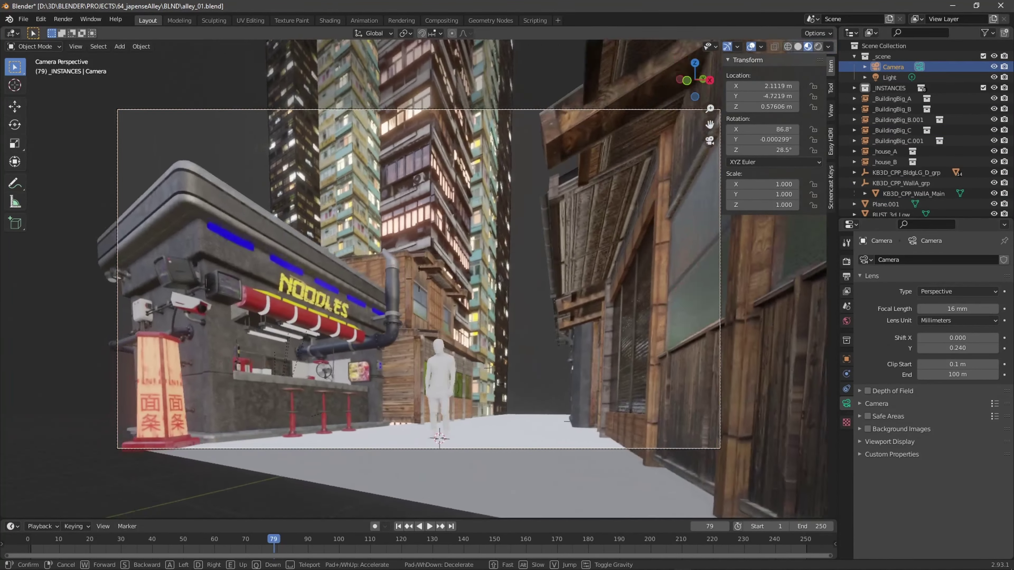
pyautogui.moveTo(519, 359); pyautogui.dragTo(506, 352, button='middle')
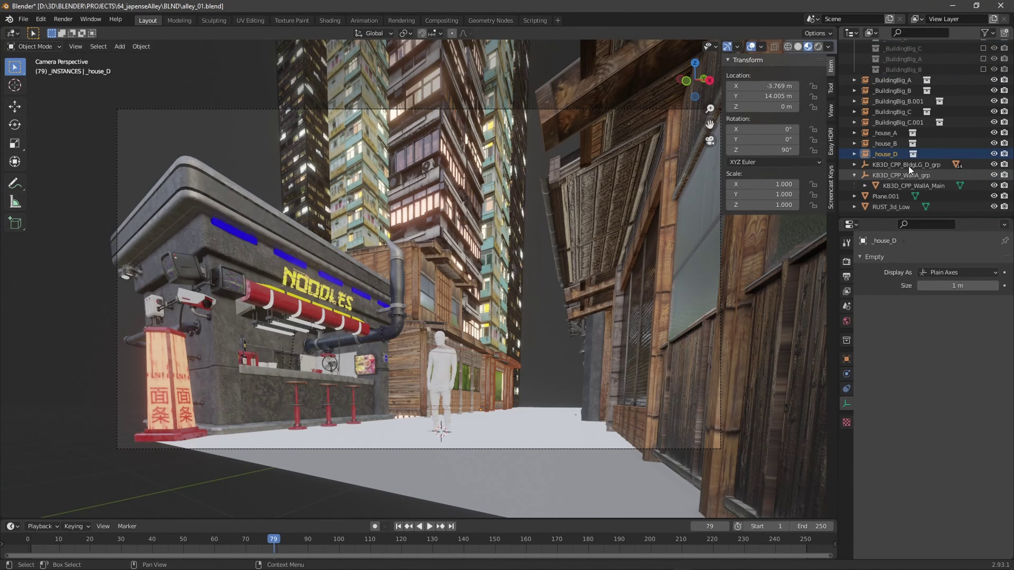
# Drop a _house_C instance and slide it along Y beside the alley.
pyautogui.scroll(3, 909, 166)
pyautogui.moveTo(903, 148); pyautogui.dragTo(799, 181)
pyautogui.press('g')
pyautogui.press('y')
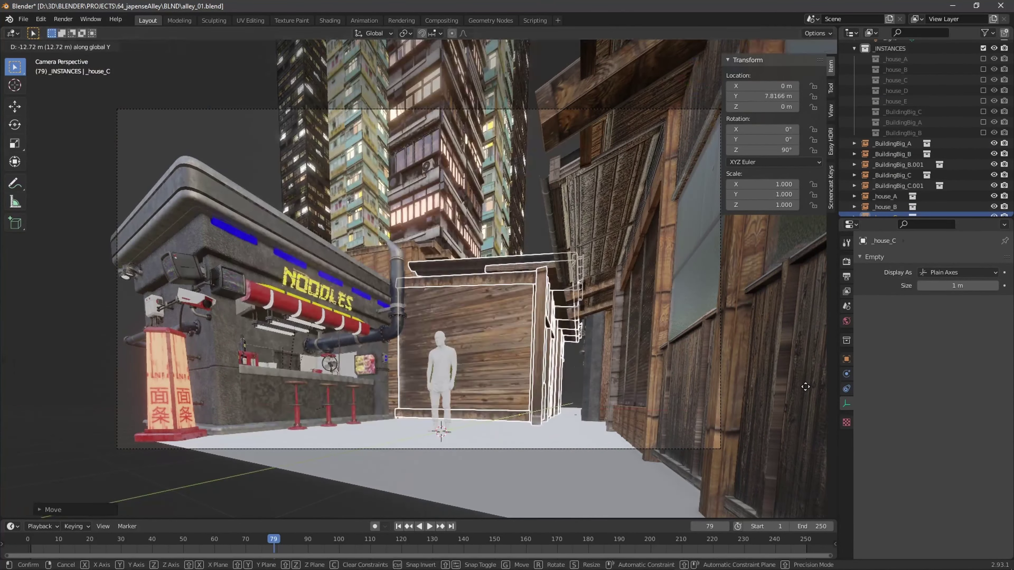
pyautogui.click(805, 387)
pyautogui.moveTo(598, 398); pyautogui.dragTo(407, 333, button='middle')
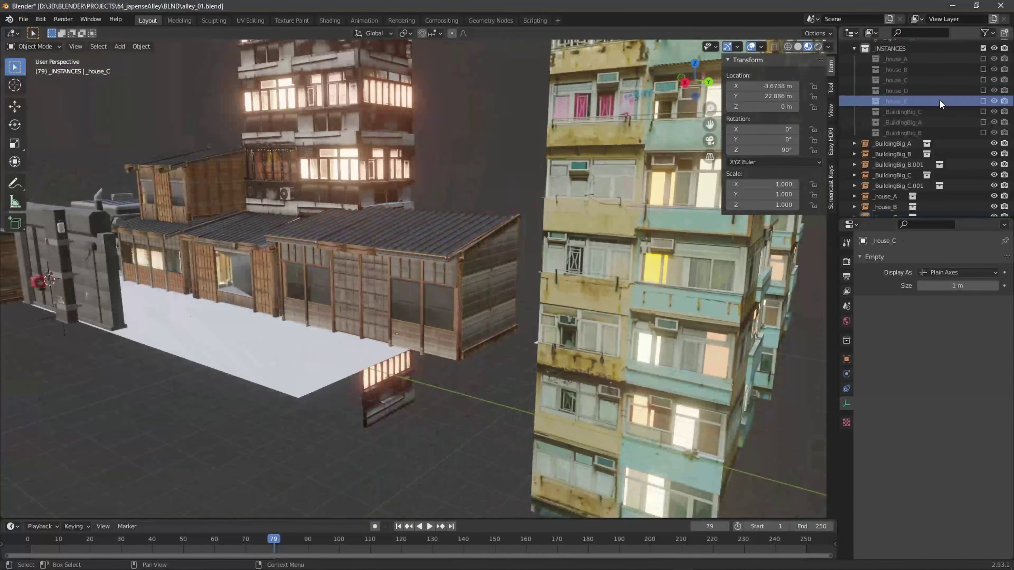
# Place a _house_E instance along the alley and view through Camera.001.
pyautogui.moveTo(940, 104); pyautogui.dragTo(120, 259)
pyautogui.press('g')
pyautogui.press('KP_0')
pyautogui.click(632, 426)
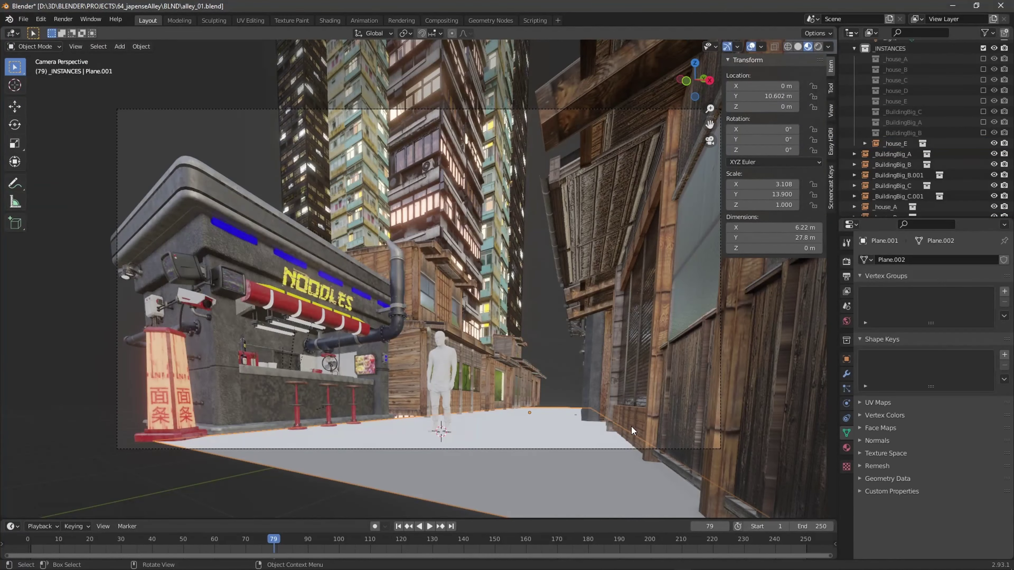
pyautogui.scroll(5, 918, 120)
pyautogui.click(899, 77)
pyautogui.press('ctrl+KP_0')
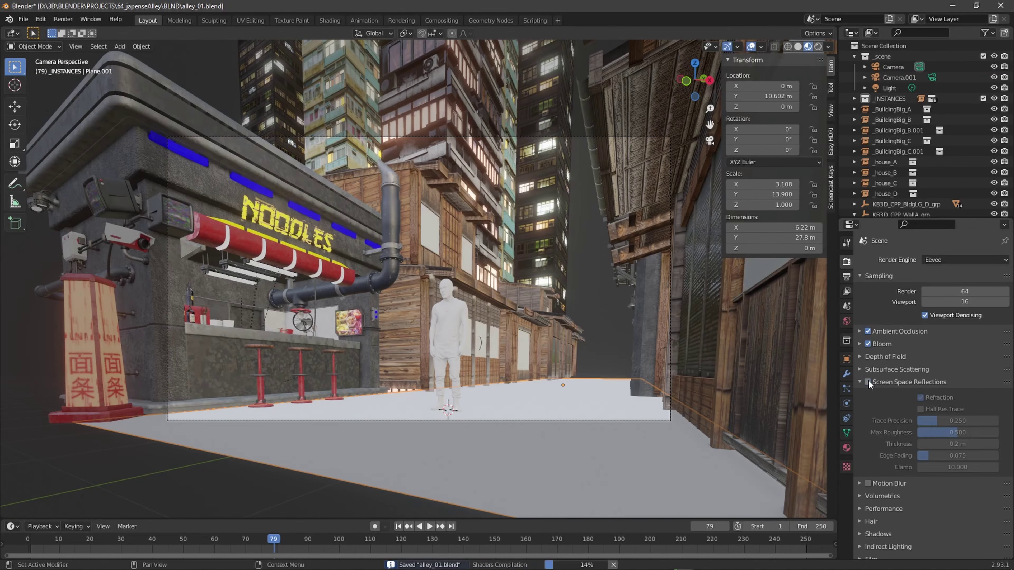
# Create the HDRI world nodes and hide the existing scene light.
pyautogui.keyDown('ctrl'); pyautogui.scroll(-3, 841, 180); pyautogui.keyUp('ctrl')
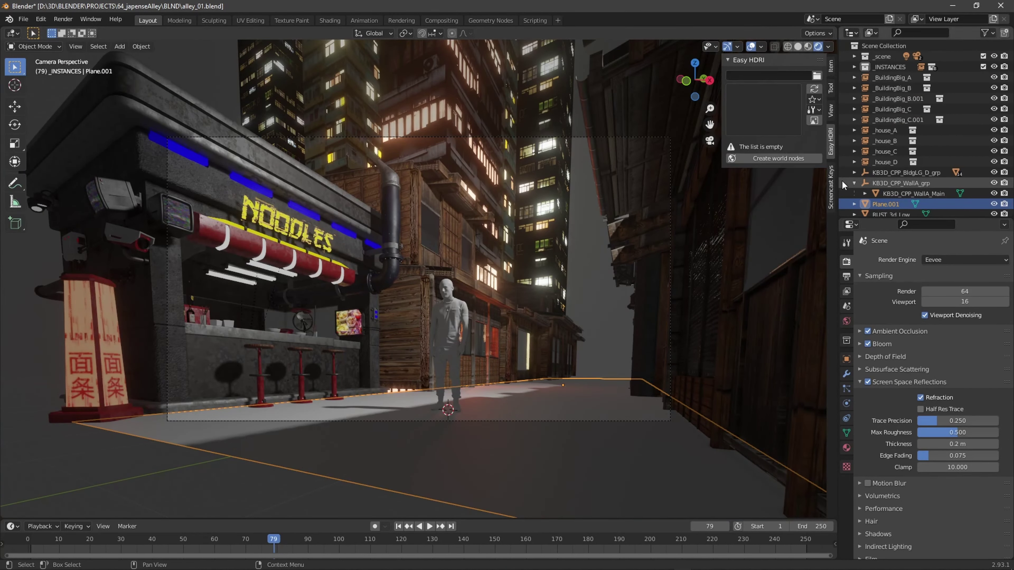
pyautogui.click(776, 180)
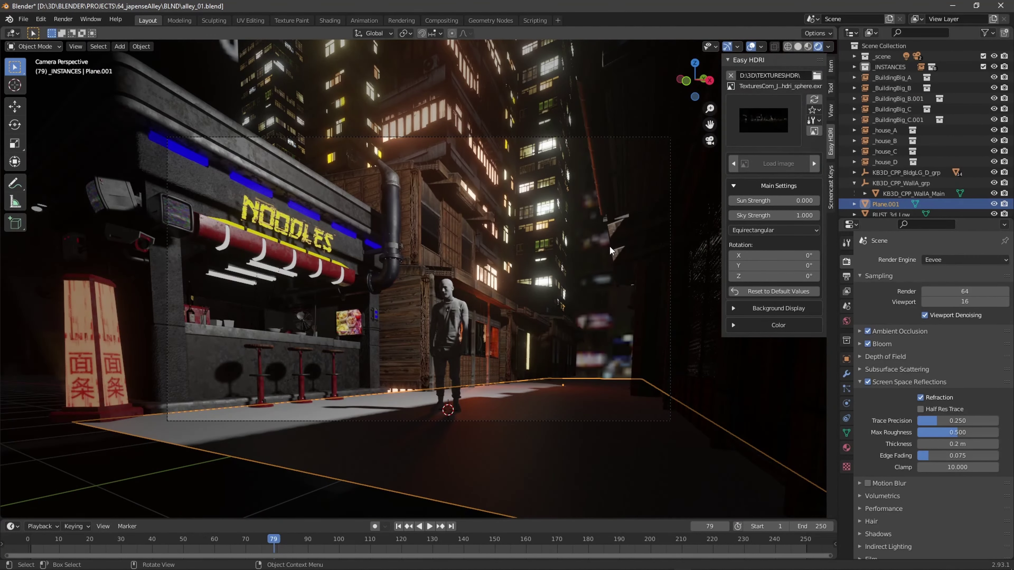
pyautogui.click(892, 77)
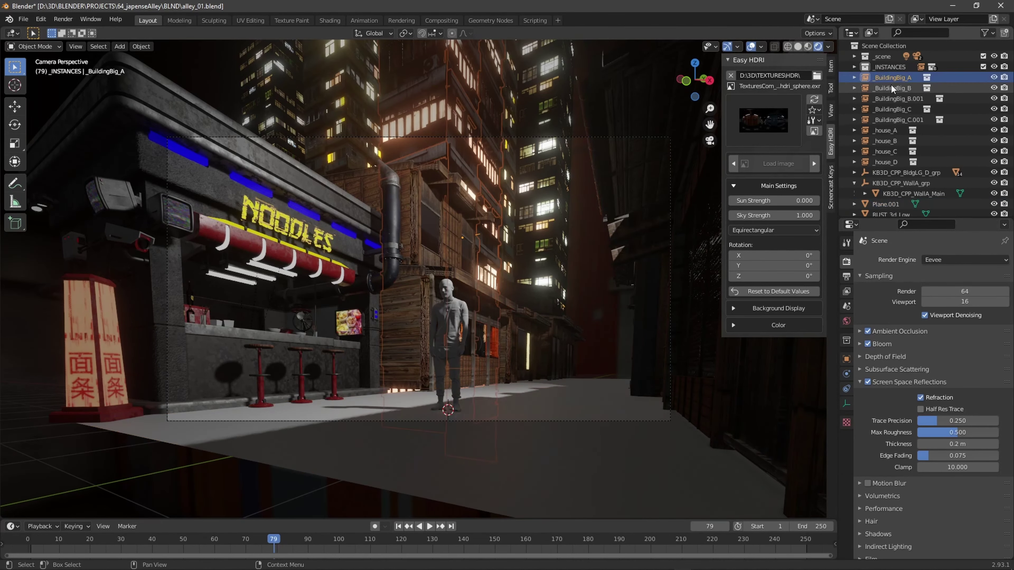
pyautogui.click(854, 56)
pyautogui.click(994, 88)
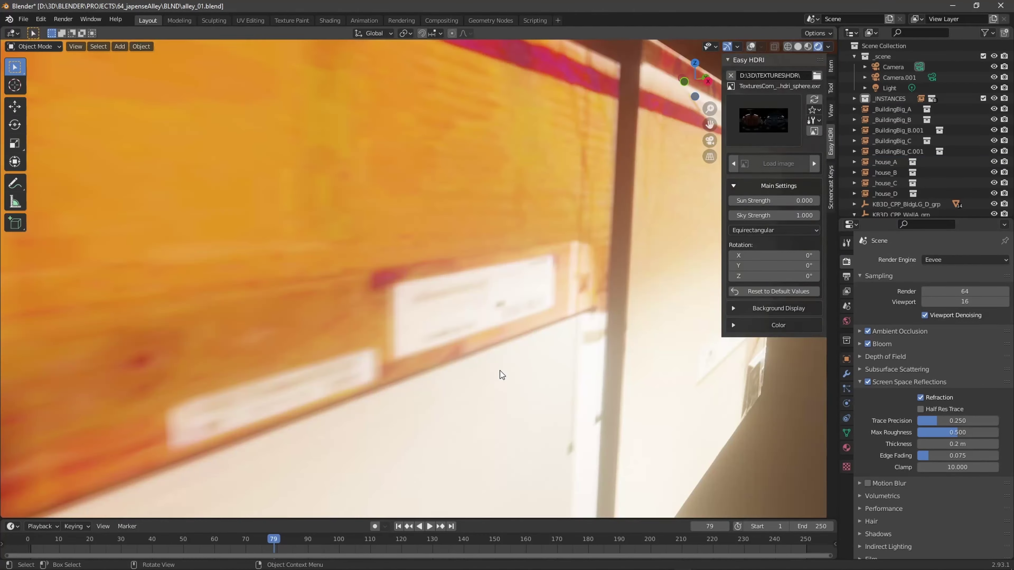
# Set reflection trace precision to 1.000 and edge fading to 0, then rotate HDRI and light.
pyautogui.click(847, 275)
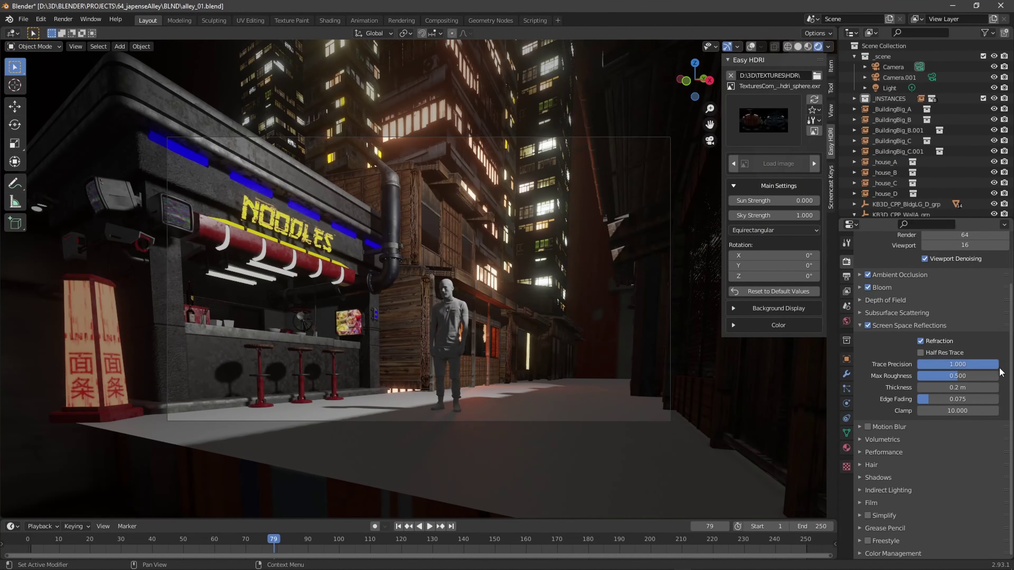
pyautogui.moveTo(930, 403); pyautogui.dragTo(914, 399)
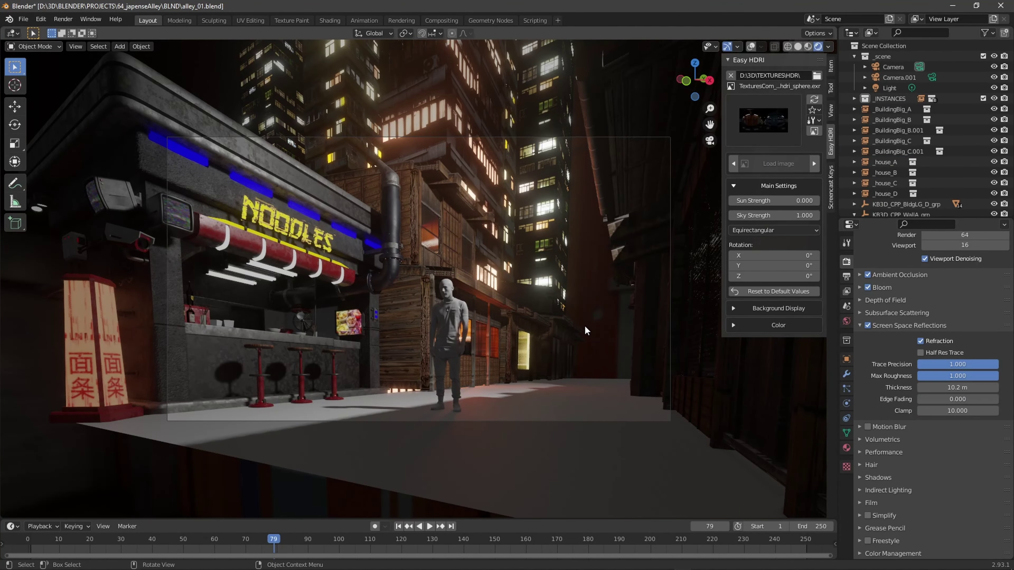
pyautogui.click(889, 88)
pyautogui.moveTo(774, 276)
pyautogui.mouseDown()
pyautogui.moveTo(785, 275)
pyautogui.moveTo(774, 276)
pyautogui.mouseUp()
pyautogui.moveTo(952, 347); pyautogui.dragTo(966, 346)
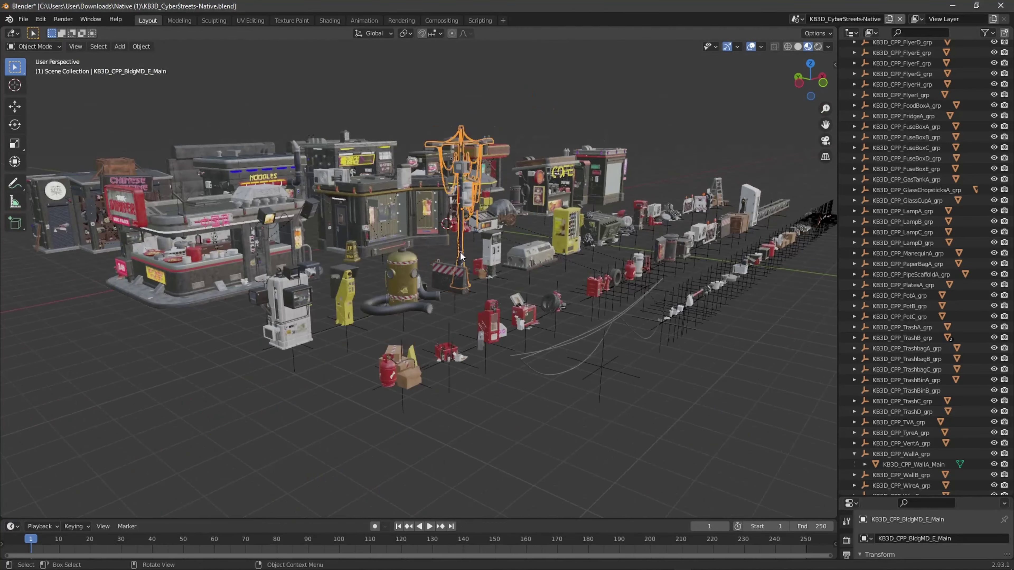
# Frame the KB3D_CPP_TrashB_grp group and select the street-light pole.
pyautogui.click(851, 338)
pyautogui.press('KP_Decimal')
pyautogui.click(491, 238)
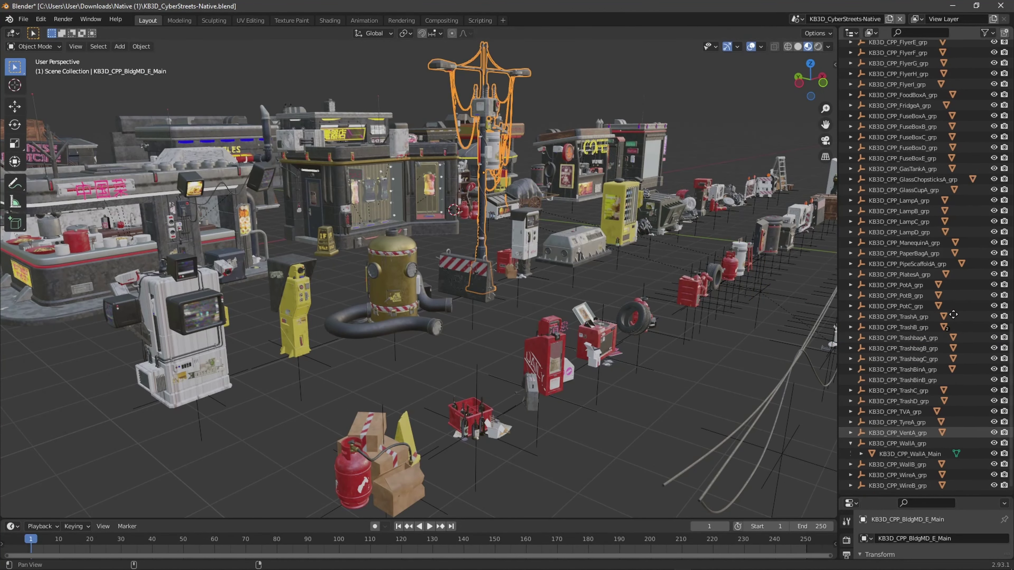
pyautogui.scroll(15, 944, 342)
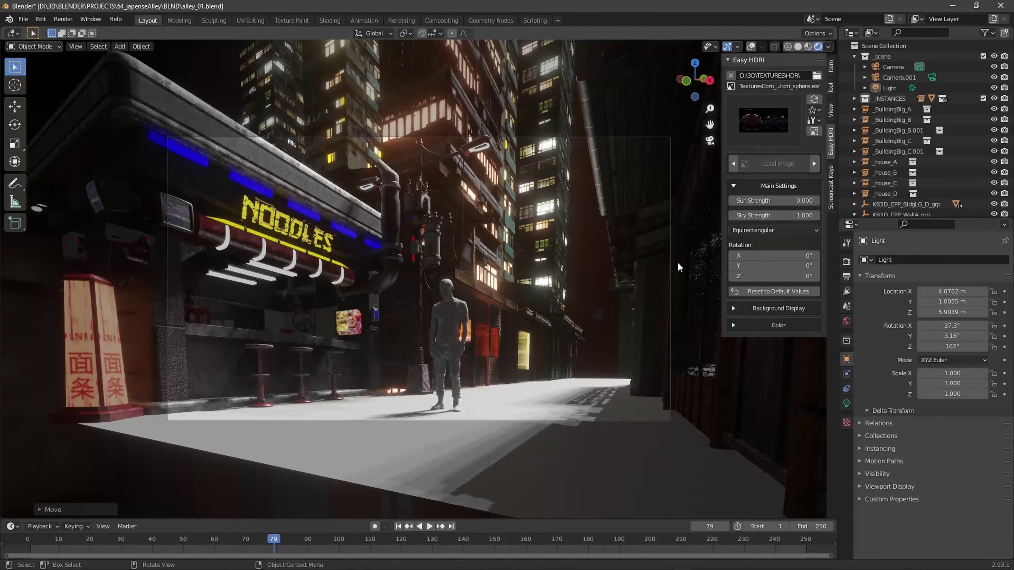
# Hide the old light and place a new point light by the street lamp.
pyautogui.press('h')
pyautogui.hotkey('shift', 'a')
pyautogui.click(587, 437)
pyautogui.click(523, 171)
pyautogui.moveTo(522, 171); pyautogui.dragTo(608, 215, button='middle')
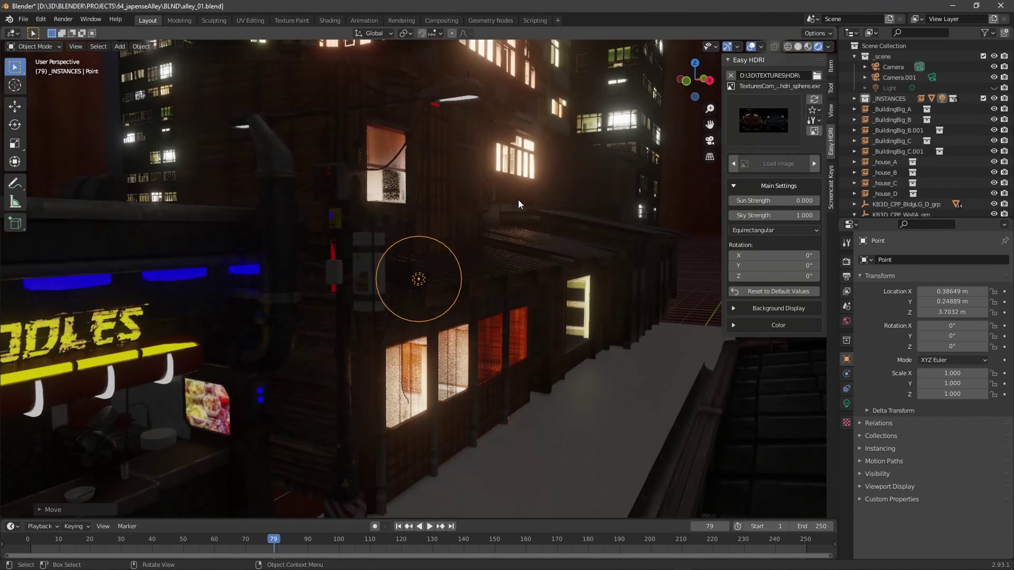
pyautogui.press('KP_0')
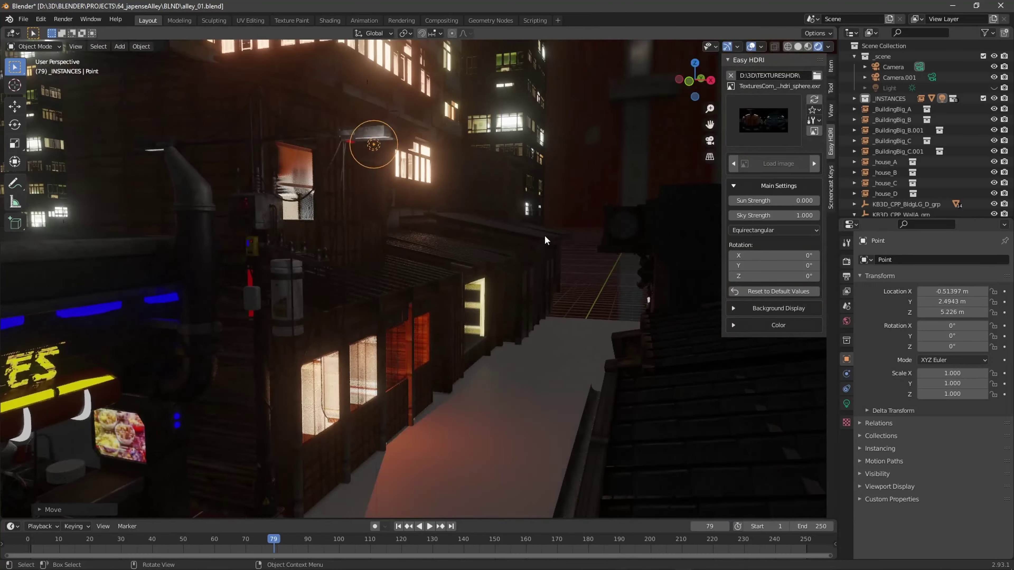
# Give the light a bluish colour and custom distance, and make it an area light.
pyautogui.click(847, 403)
pyautogui.click(958, 317)
pyautogui.click(952, 209)
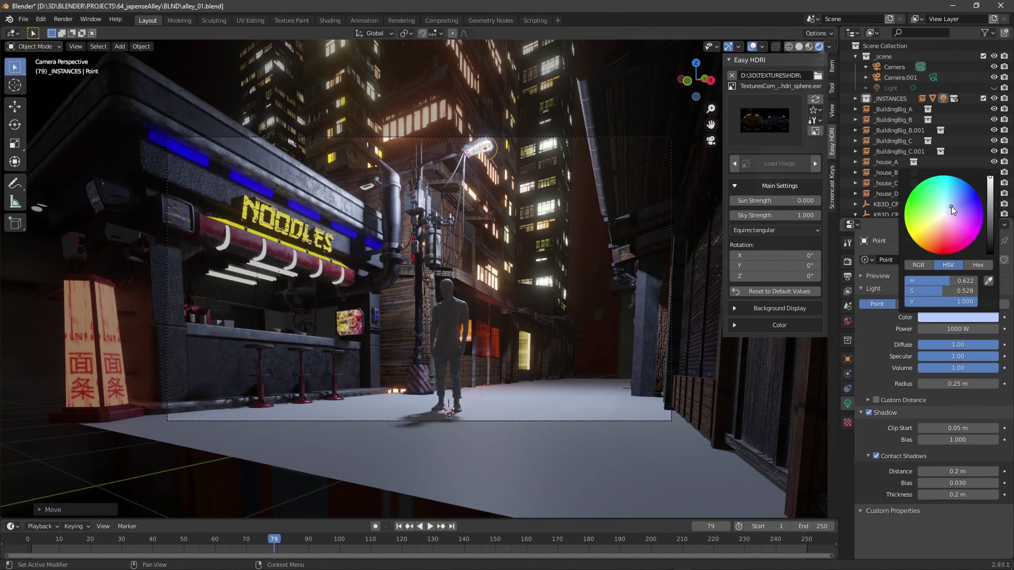
pyautogui.click(867, 400)
pyautogui.click(752, 47)
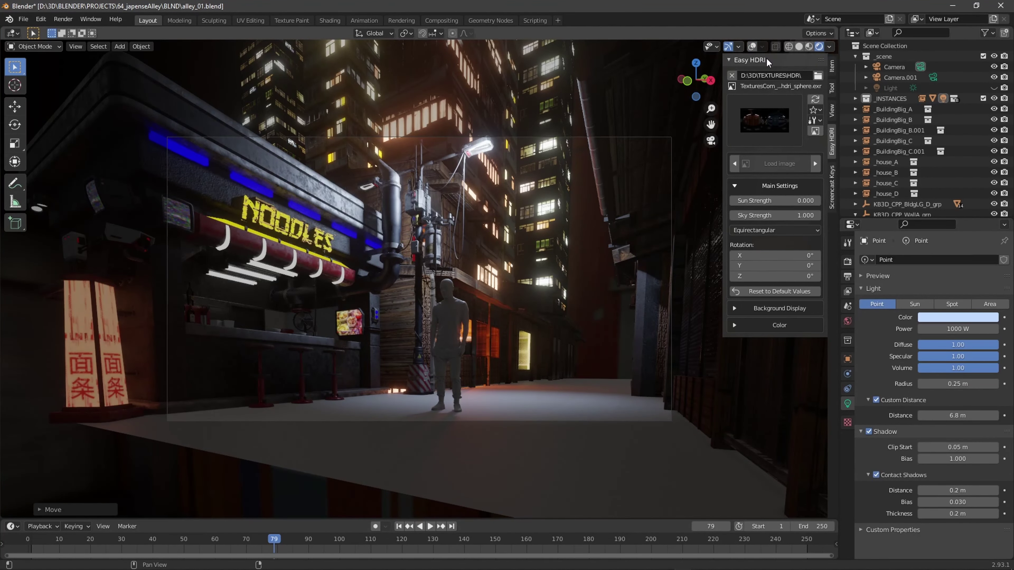
pyautogui.click(752, 46)
pyautogui.click(990, 304)
# Raise the area light vertically, then select the noodle shop in the Shading workspace.
pyautogui.press('g')
pyautogui.press('z')
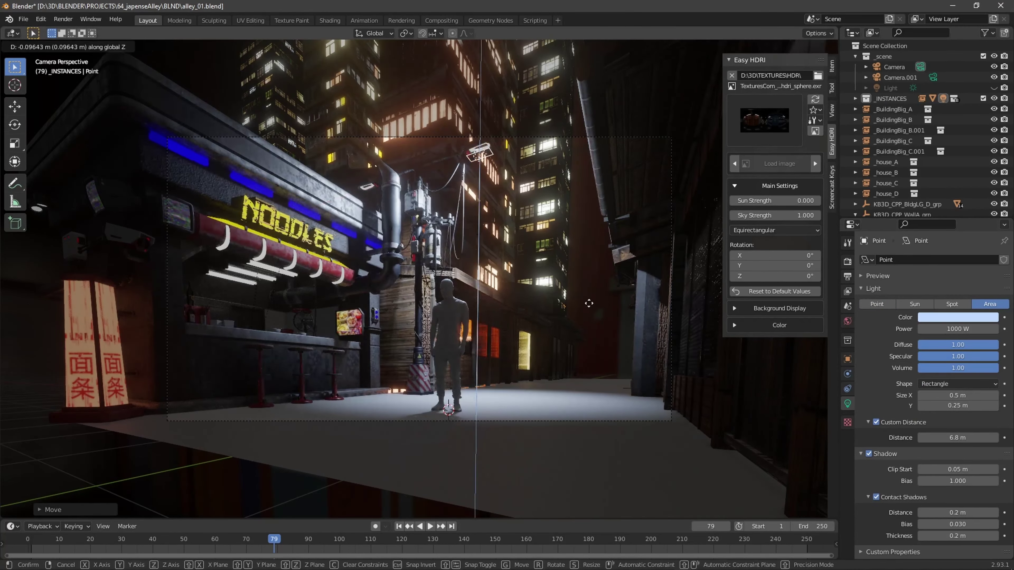
pyautogui.click(589, 303)
pyautogui.click(359, 168)
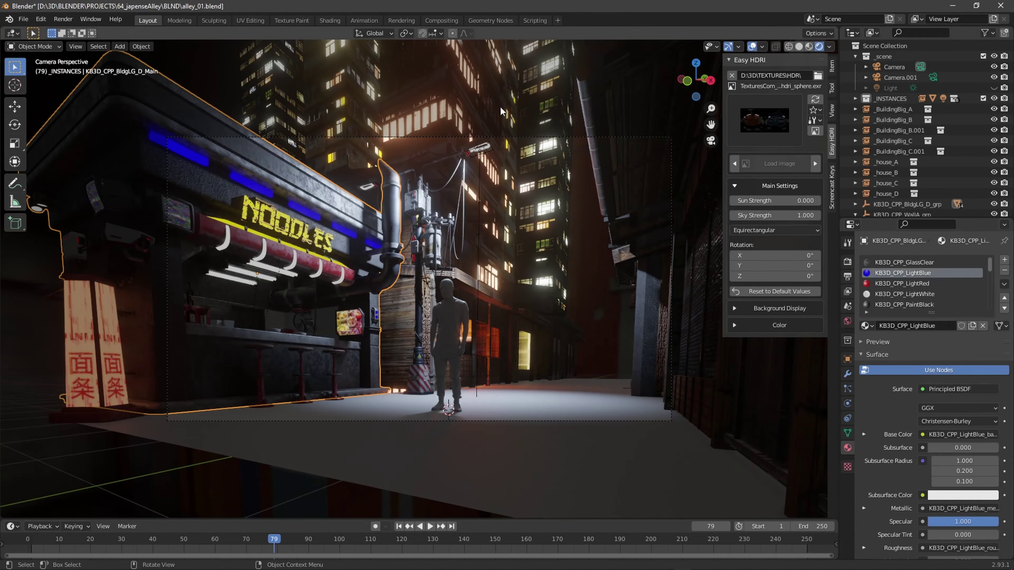
pyautogui.click(330, 20)
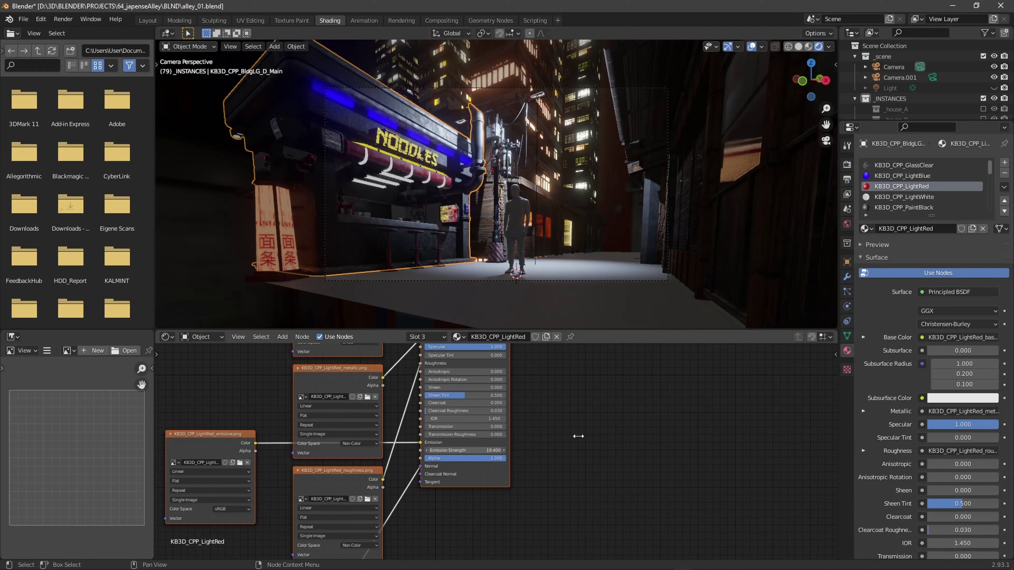
# Lower the NOODLES sign's emission strength and save alley_01.blend.
pyautogui.scroll(-3, 991, 192)
pyautogui.click(918, 186)
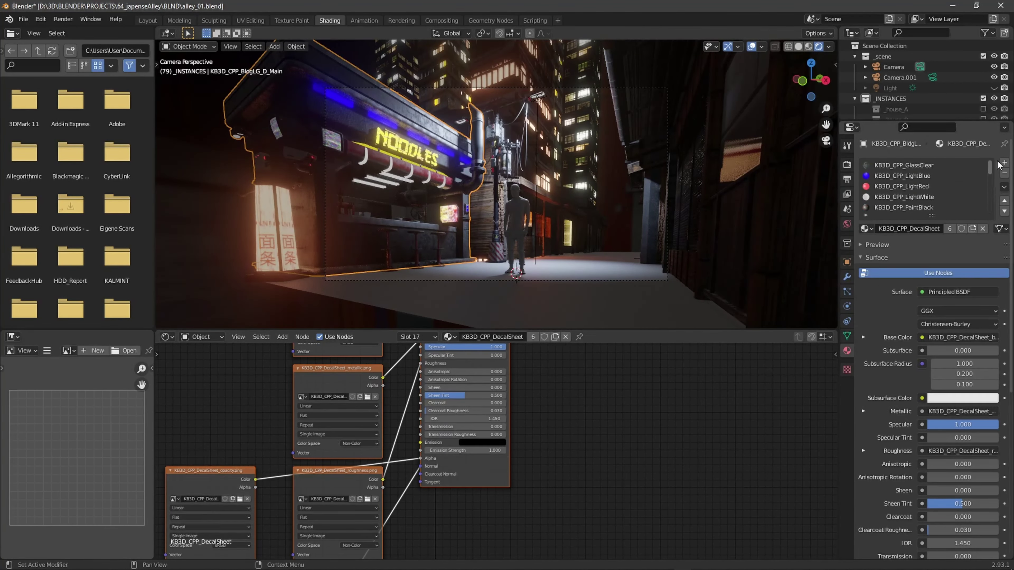
pyautogui.click(389, 149)
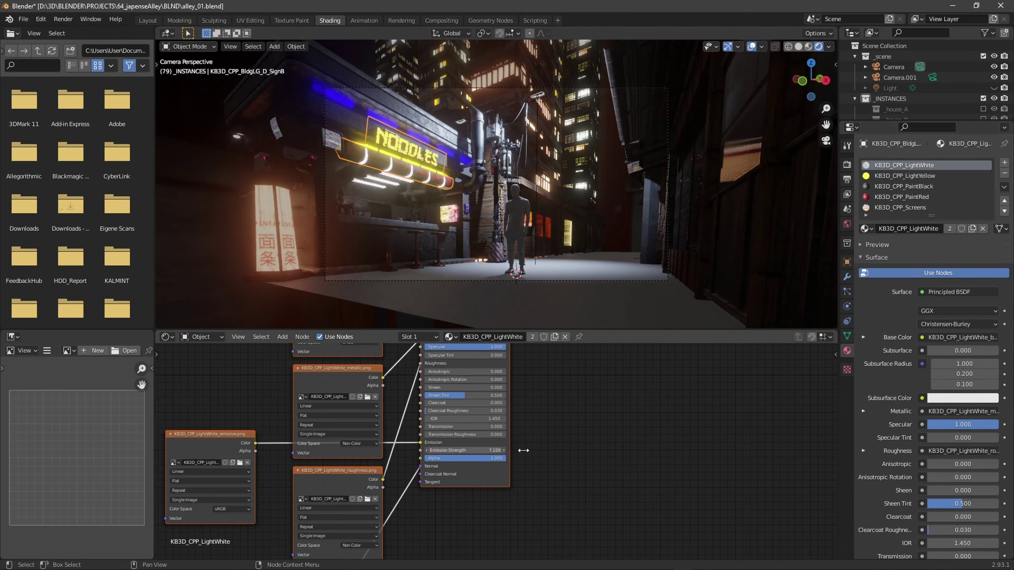
pyautogui.scroll(2, 495, 272)
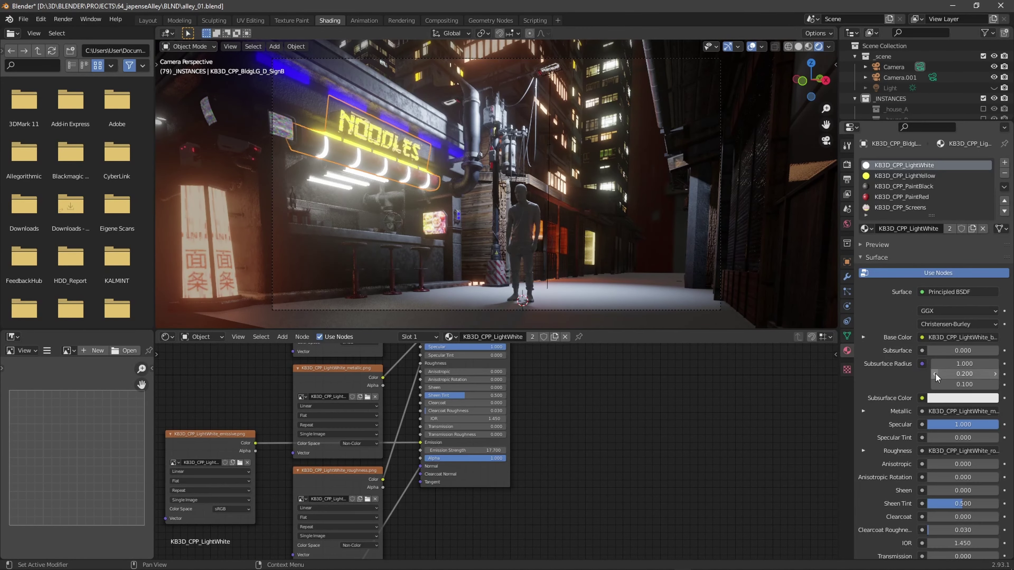
pyautogui.moveTo(463, 450); pyautogui.dragTo(405, 452)
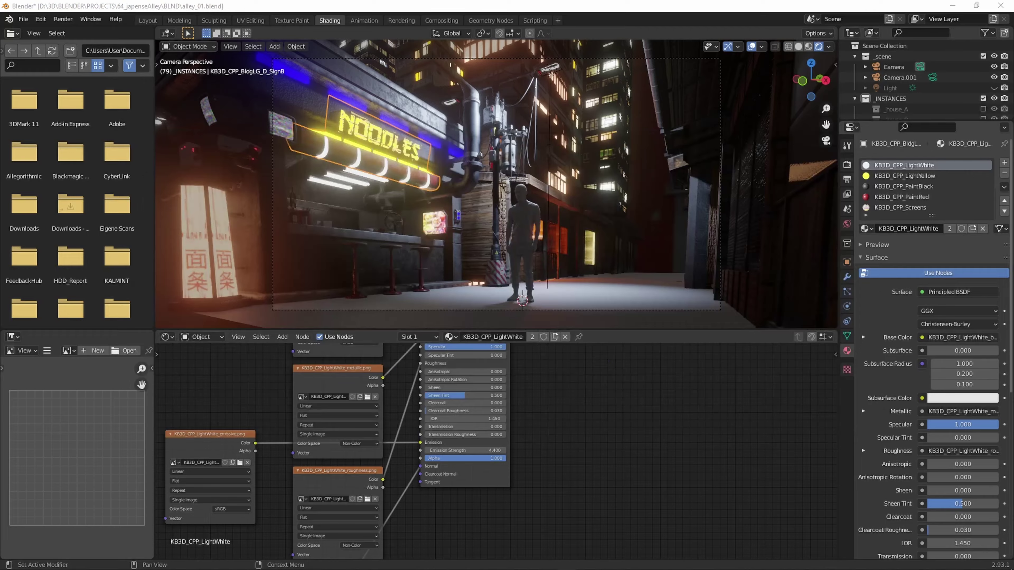
pyautogui.hotkey('ctrl', 's')
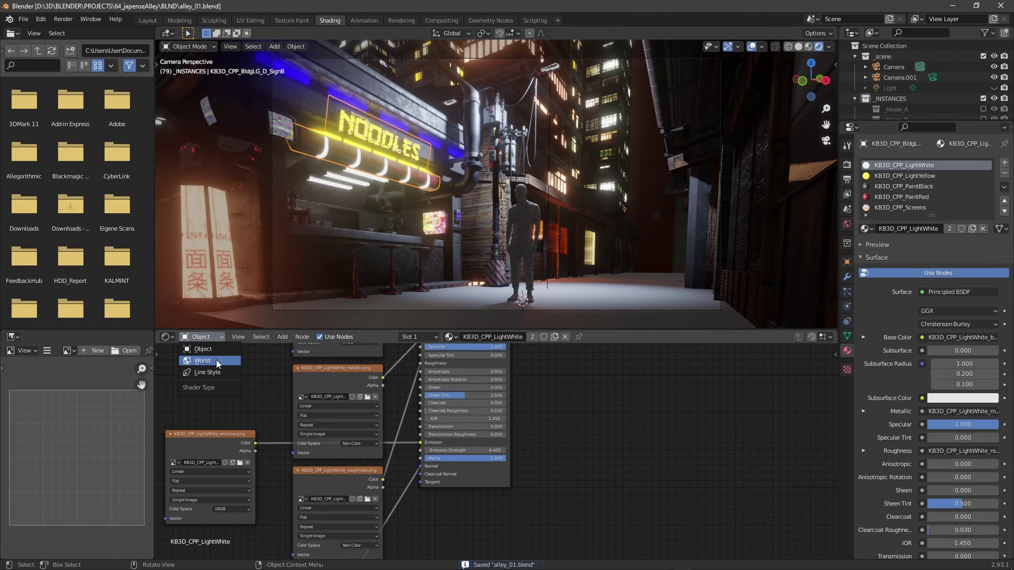
pyautogui.hotkey('alt', 'Tab')
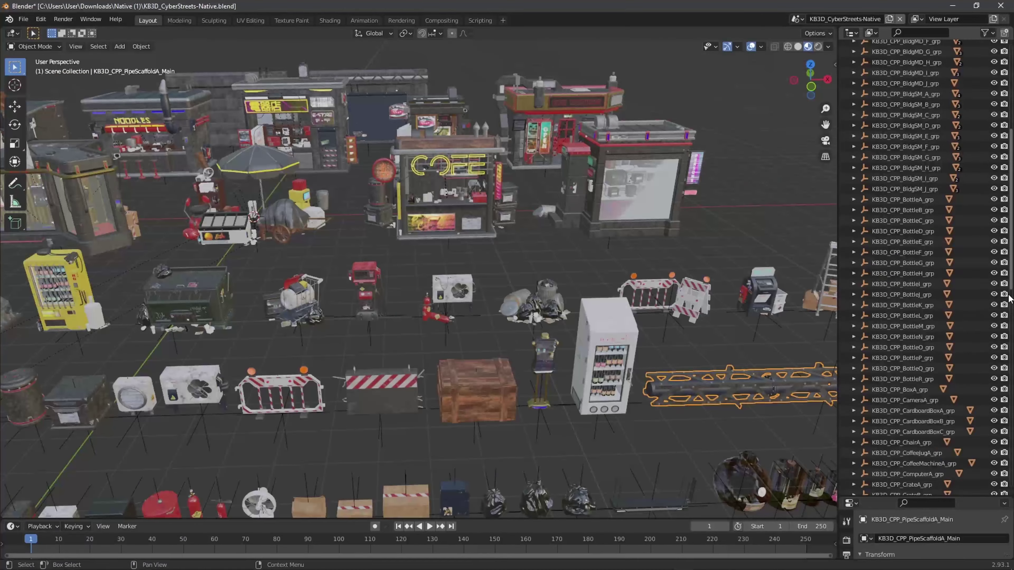
# Copy the pipe scaffold from the CyberStreets kit, paste it into the alley, and reset its location.
pyautogui.scroll(-10, 958, 279)
pyautogui.click(994, 382)
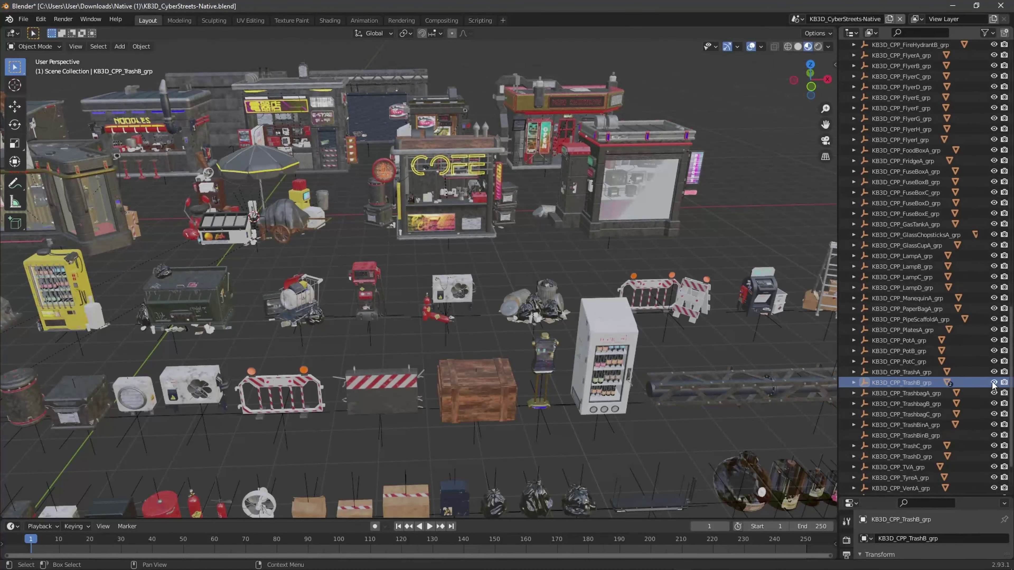
pyautogui.hotkey('ctrl', 'c')
pyautogui.hotkey('alt', 'Tab')
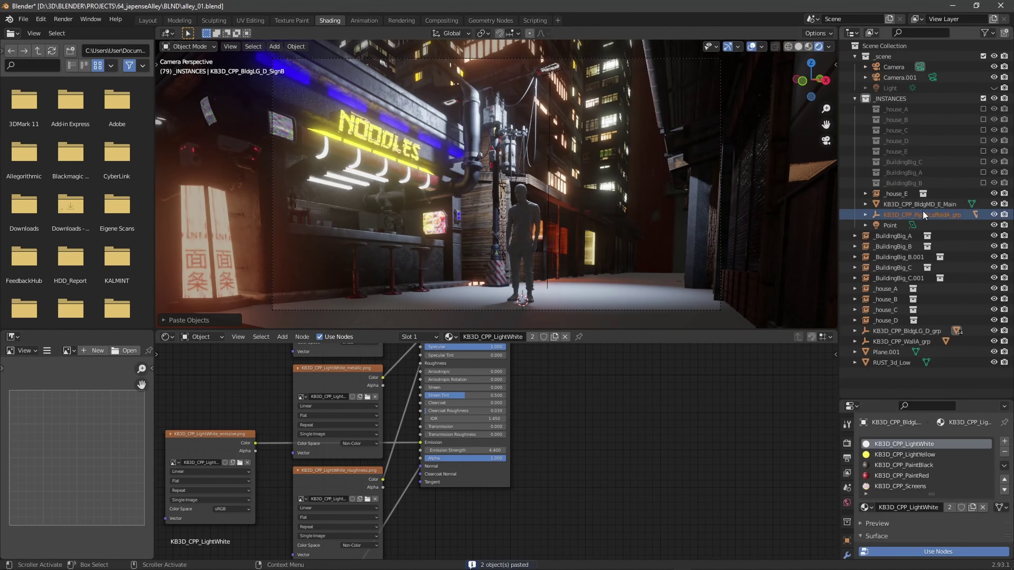
pyautogui.hotkey('ctrl', 'v')
pyautogui.press('g')
pyautogui.press('y')
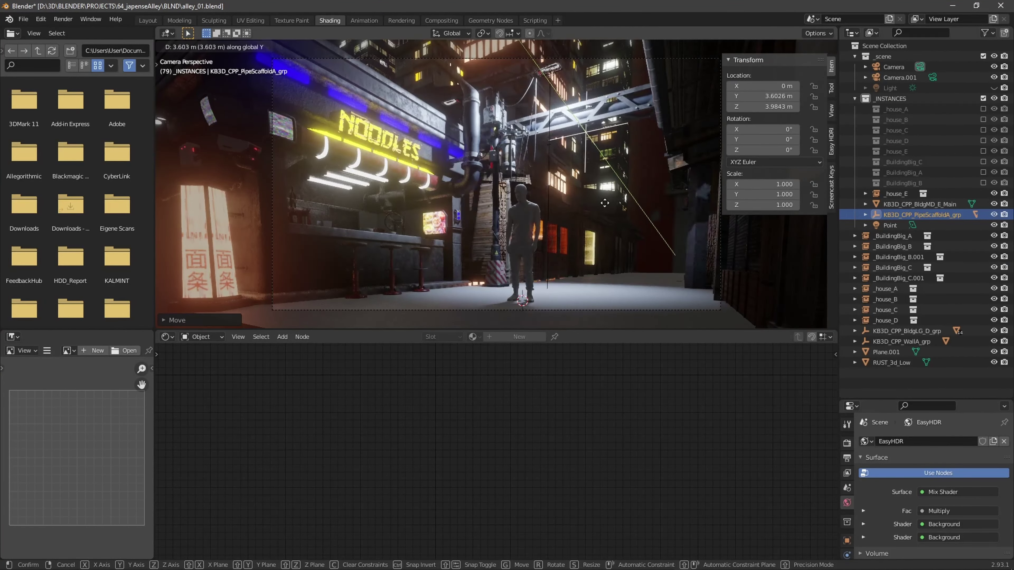
pyautogui.hotkey('alt', 'g')
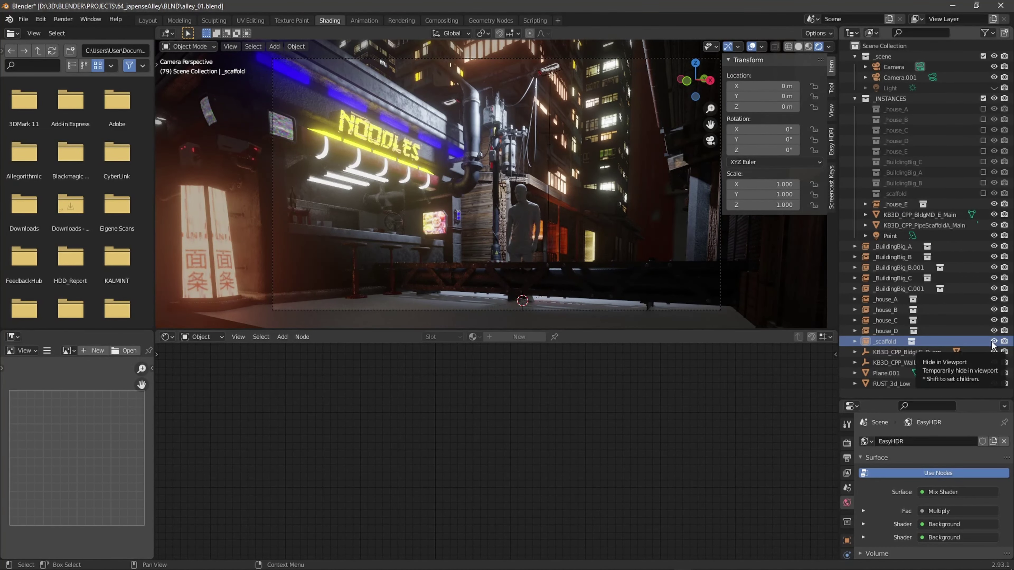
# Delete the leftover scaffold and place a scaffold copy spanning overhead along Y.
pyautogui.click(957, 225)
pyautogui.press('x')
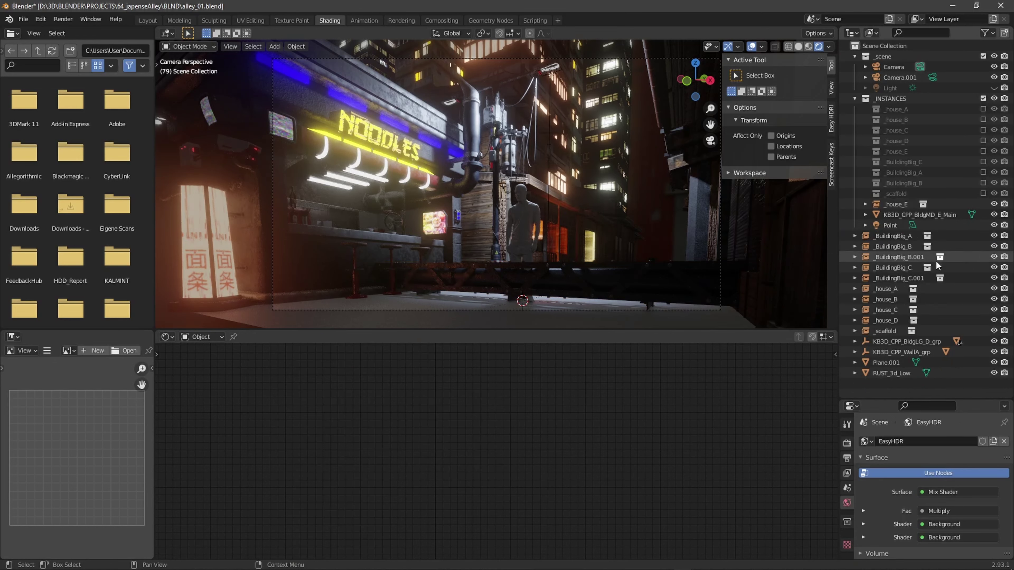
pyautogui.click(885, 331)
pyautogui.press('g')
pyautogui.press('y')
pyautogui.click(617, 190)
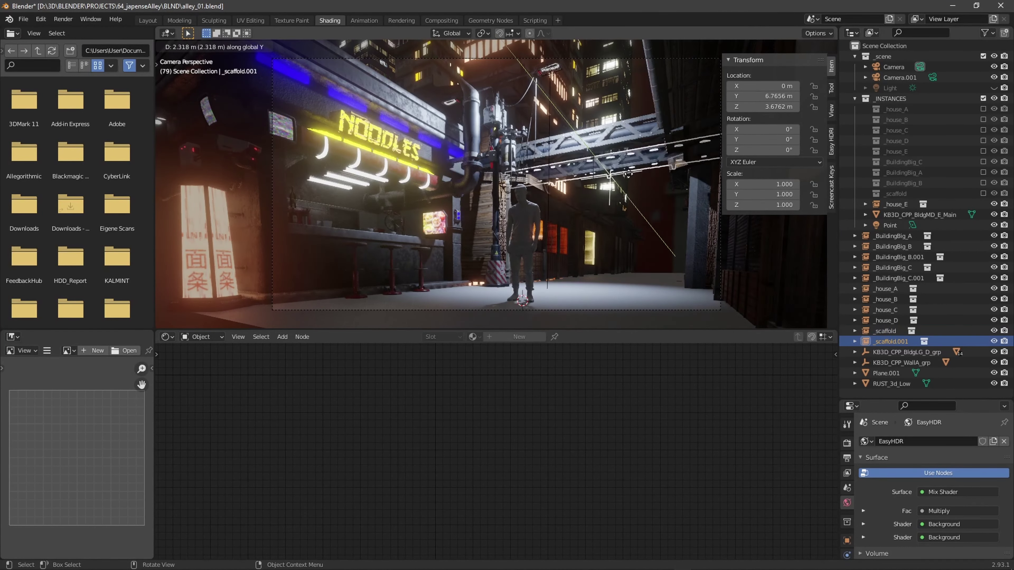
pyautogui.click(640, 218)
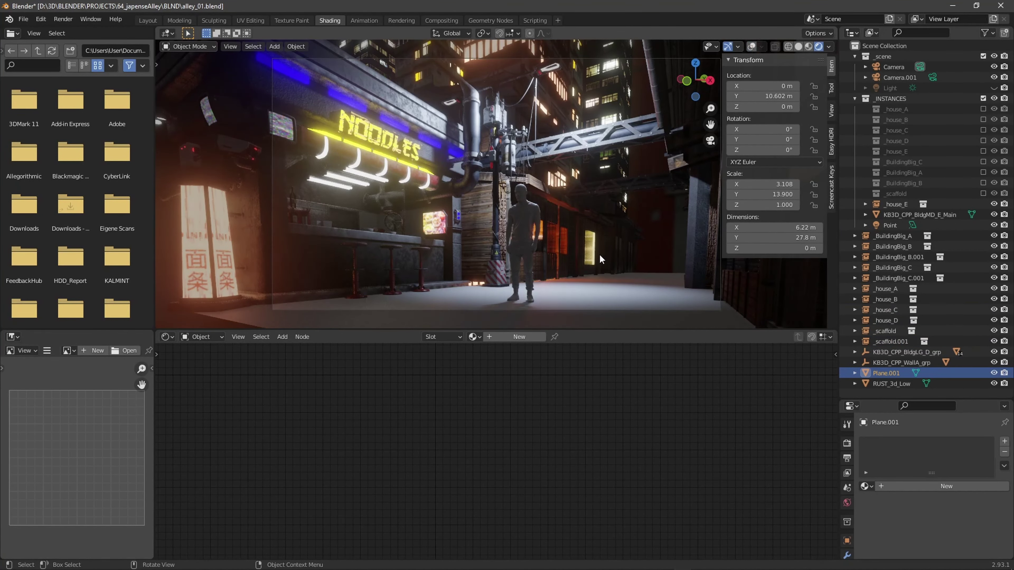
# Widen the scene camera to a 19 mm focal length.
pyautogui.click(893, 67)
pyautogui.moveTo(970, 366); pyautogui.dragTo(951, 366)
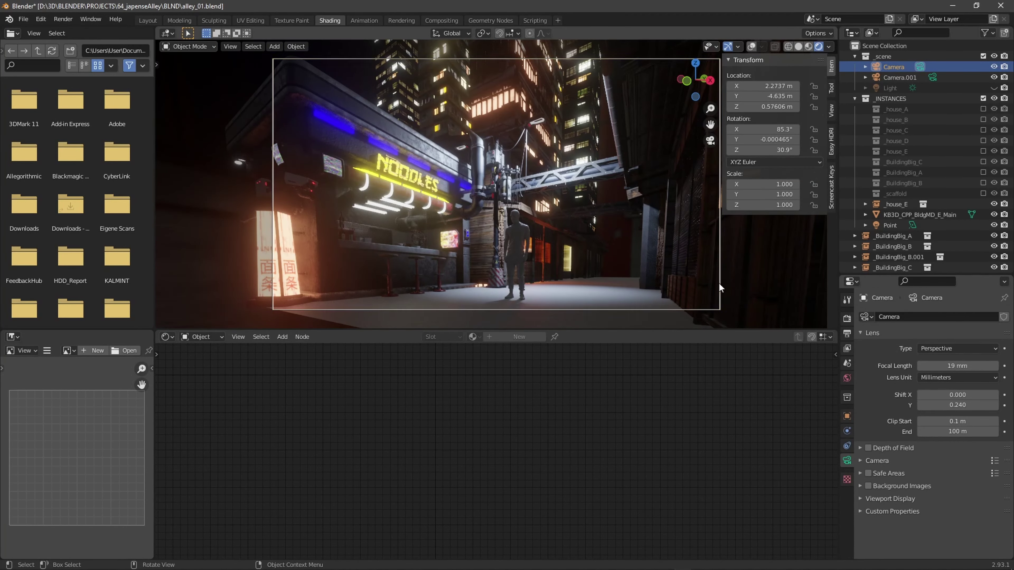
pyautogui.click(847, 378)
# Give the World a Volume Scatter haze at density 0.100, then add a cube from the camera view.
pyautogui.click(201, 337)
pyautogui.click(202, 356)
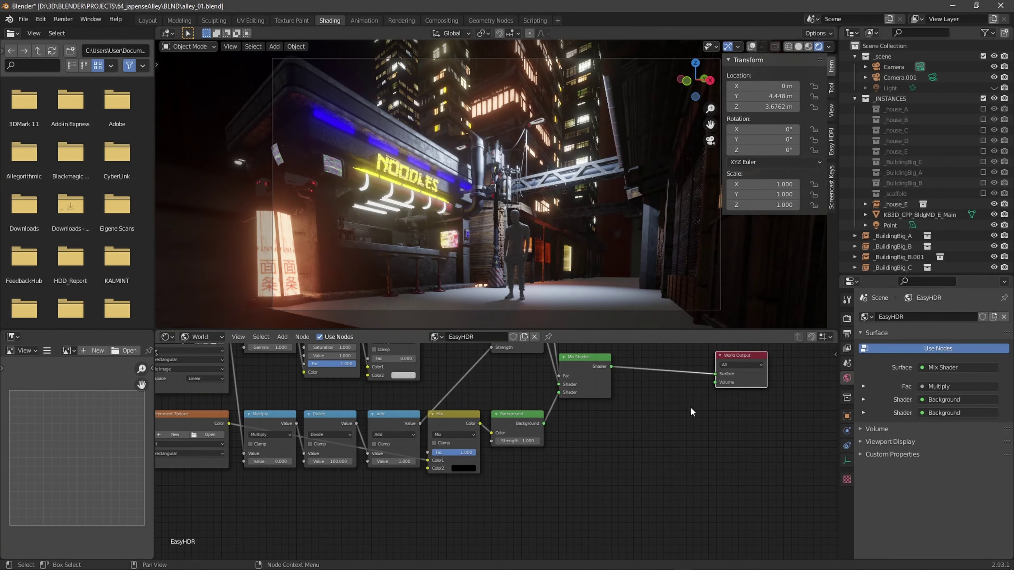
pyautogui.moveTo(643, 445)
pyautogui.mouseDown()
pyautogui.moveTo(618, 454)
pyautogui.moveTo(629, 453)
pyautogui.mouseUp()
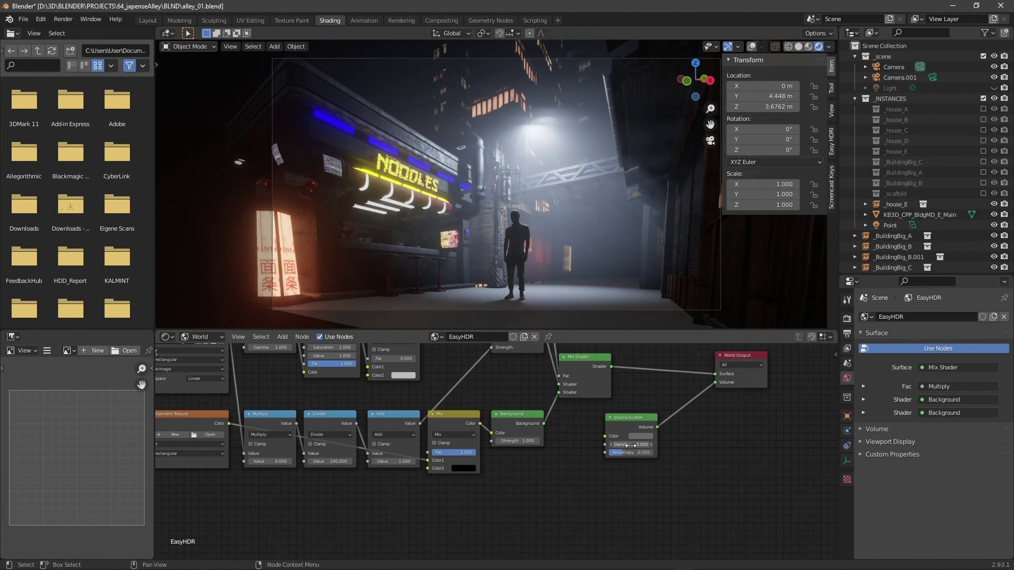
pyautogui.scroll(2, 613, 271)
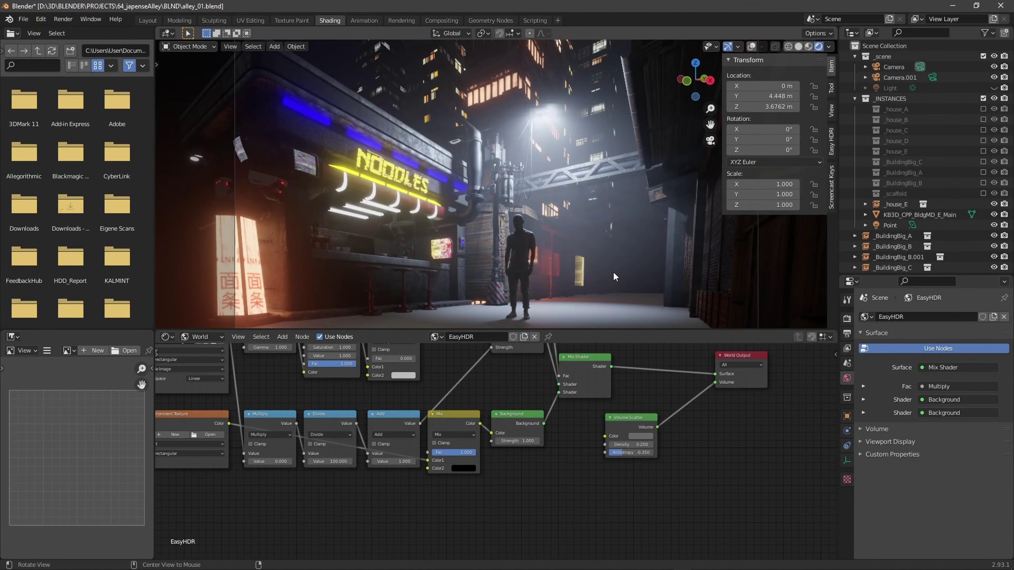
pyautogui.click(893, 67)
pyautogui.press('KP_0')
pyautogui.hotkey('shift', 'a')
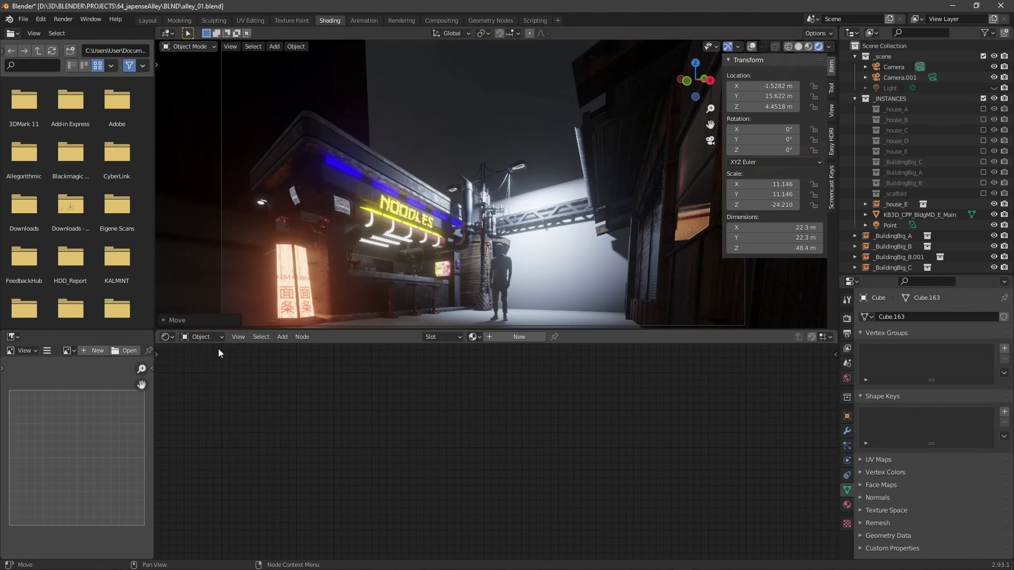
# Move the fog cube along Y and thin the world fog density to 0.030.
pyautogui.press('g')
pyautogui.press('y')
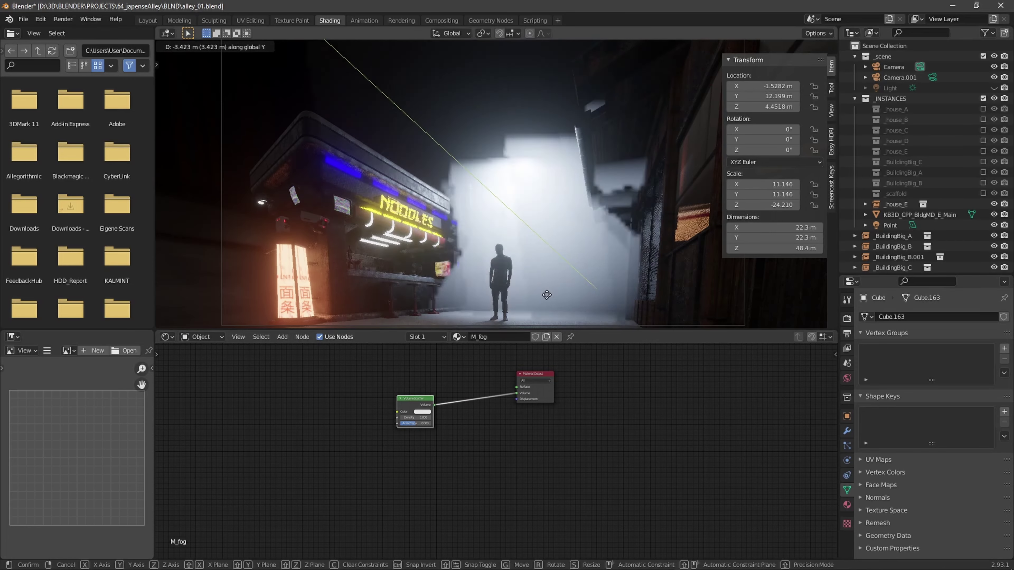
pyautogui.click(480, 437)
pyautogui.scroll(3, 479, 399)
pyautogui.moveTo(463, 371); pyautogui.dragTo(481, 375)
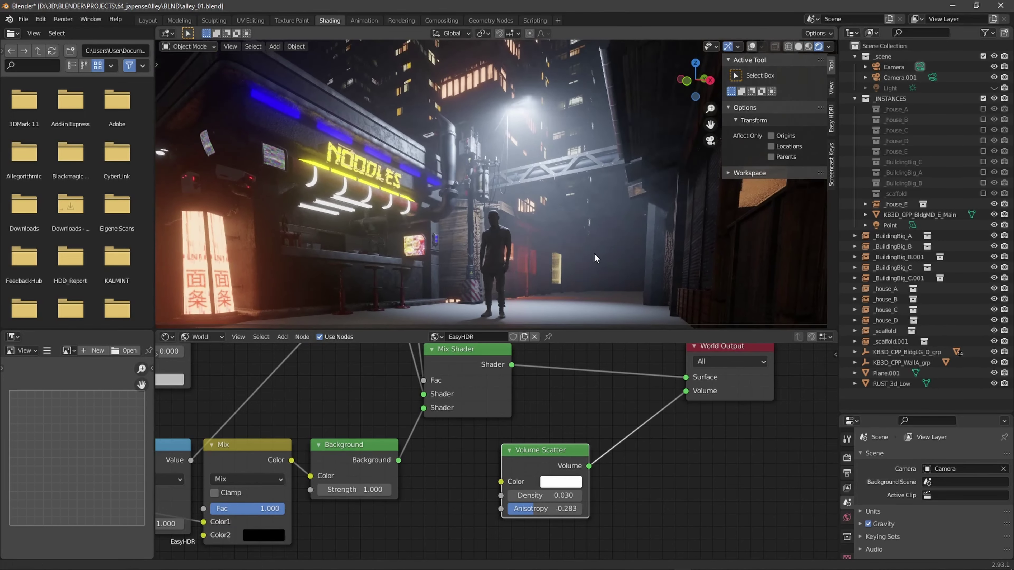
# Tint the sun light pale blue.
pyautogui.click(890, 88)
pyautogui.click(958, 513)
pyautogui.moveTo(932, 412); pyautogui.dragTo(926, 274)
# Put the Point light in _scene, KB3D_CPP_BldgMD_E_Main in new collection '_LIGHJT', then shift BuildingBig_C.001 along Y.
pyautogui.moveTo(890, 225); pyautogui.dragTo(891, 100)
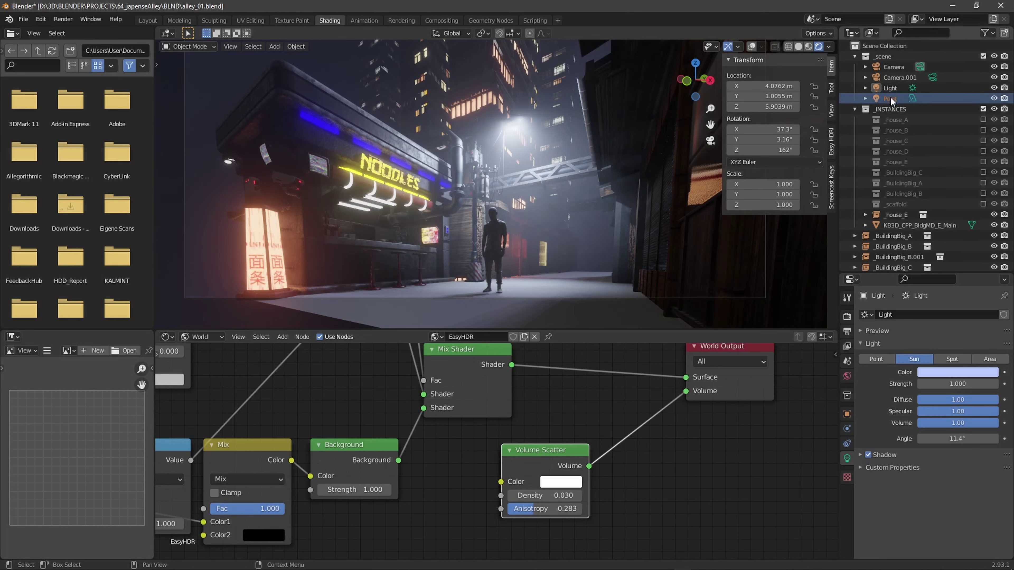
pyautogui.click(898, 236)
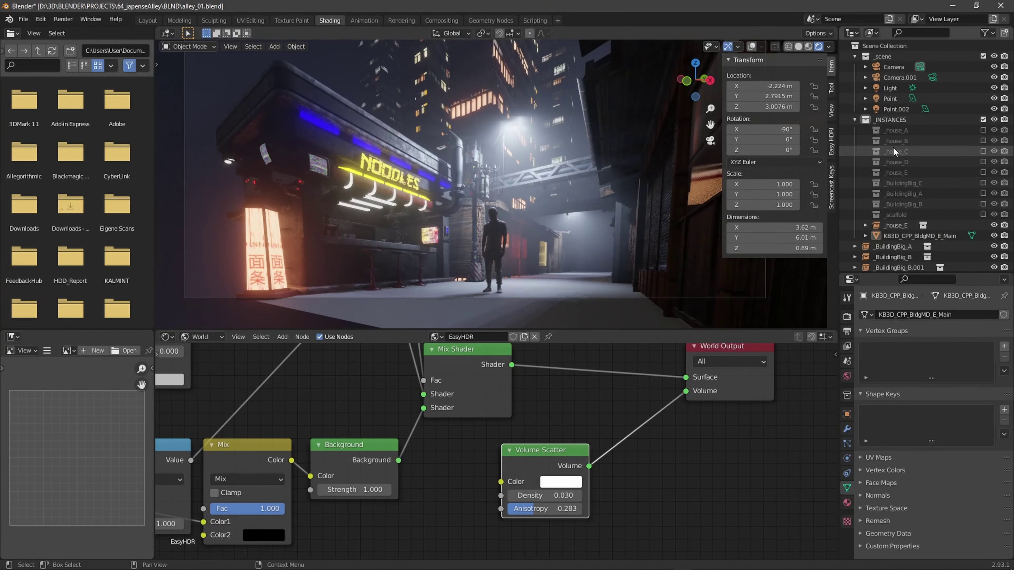
pyautogui.press('m')
pyautogui.click(895, 236)
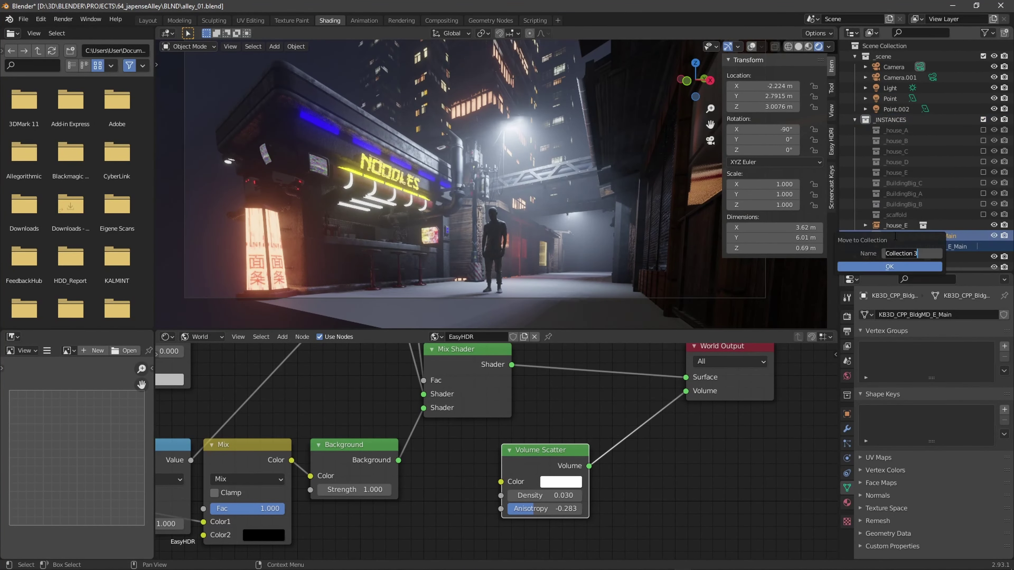
pyautogui.write('_LIGHJT')
pyautogui.press('Return')
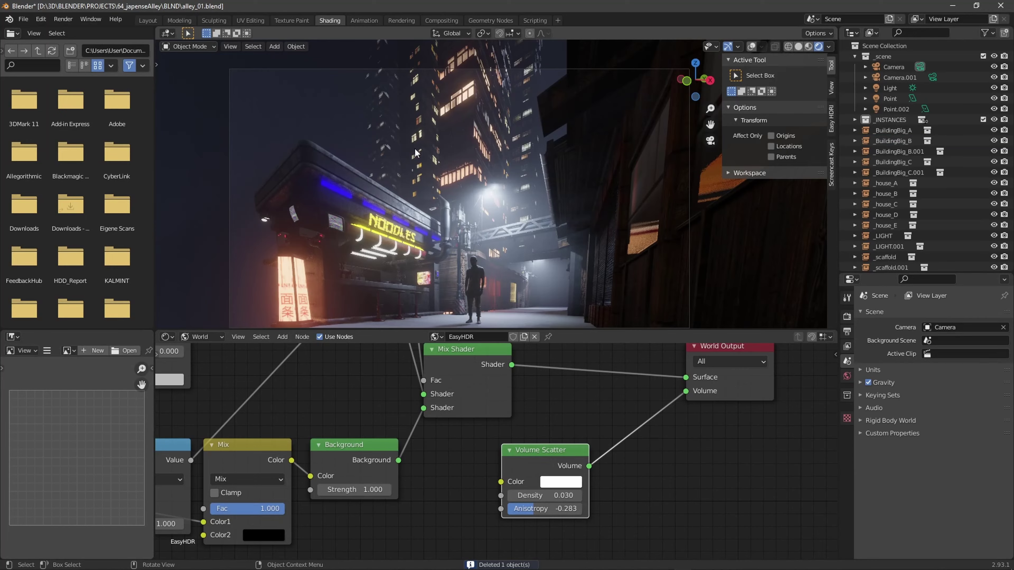
pyautogui.press('g')
pyautogui.press('y')
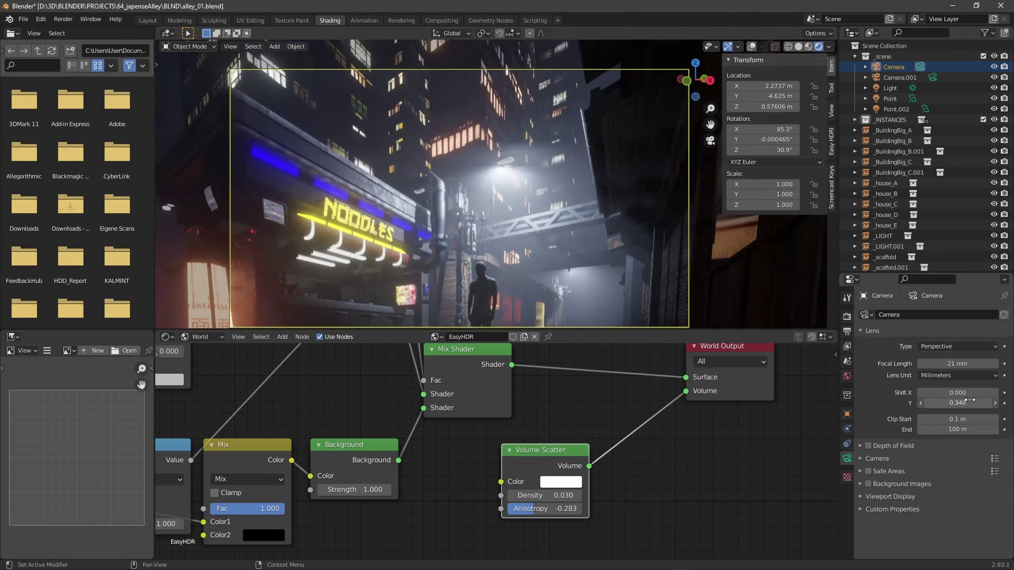
# Set the camera to an 18 mm lens with zero shift, tilted up at the NOODLES shop.
pyautogui.moveTo(965, 363); pyautogui.dragTo(950, 363)
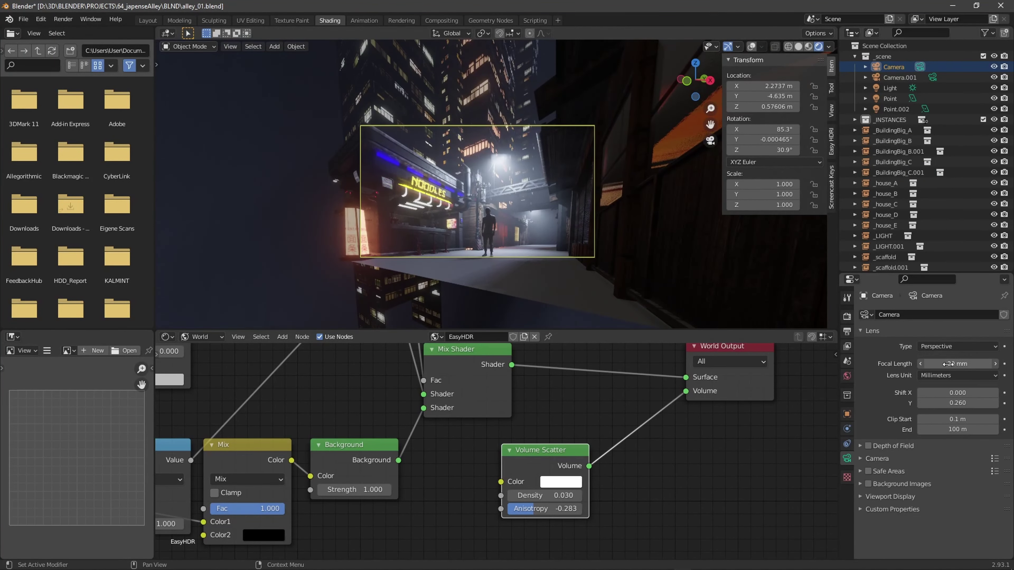
pyautogui.moveTo(558, 179); pyautogui.dragTo(559, 152, button='middle')
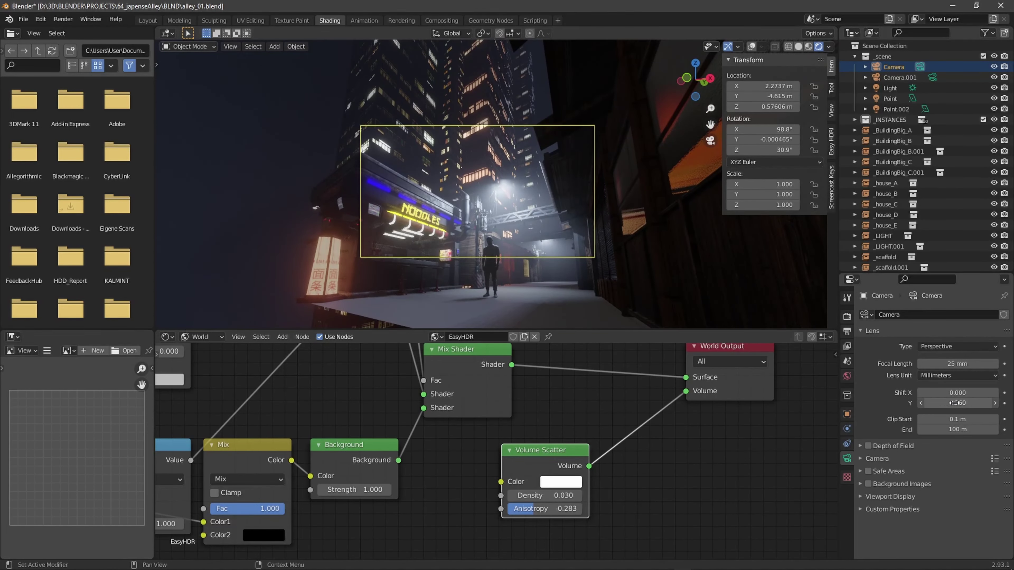
pyautogui.moveTo(957, 403); pyautogui.dragTo(962, 402)
pyautogui.moveTo(775, 106); pyautogui.dragTo(795, 107)
# Enable the camera's Passepartout to darken outside the frame, and save the file.
pyautogui.click(890, 496)
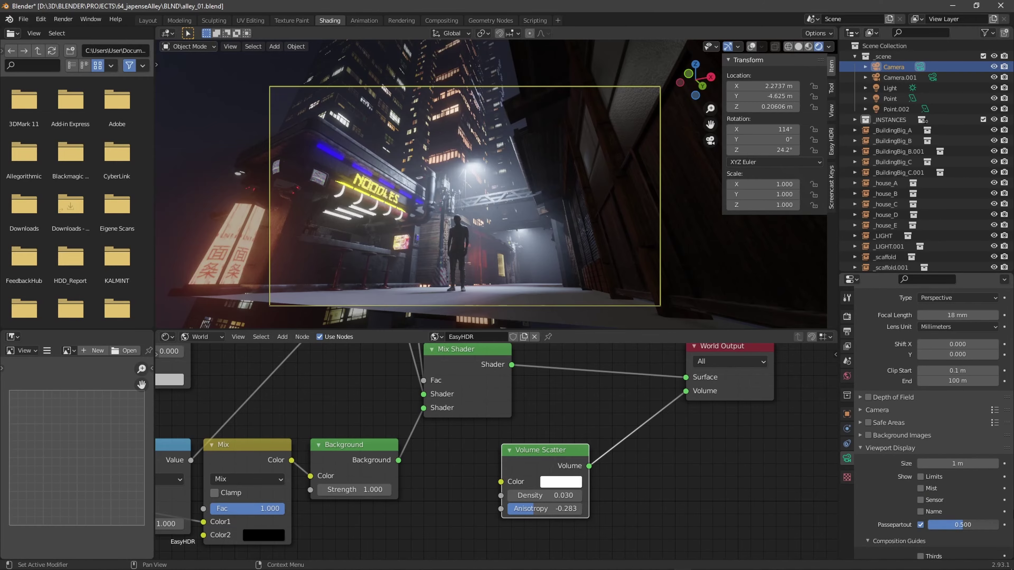
pyautogui.click(921, 524)
pyautogui.hotkey('ctrl', 's')
pyautogui.scroll(3, 646, 223)
pyautogui.scroll(-3, 646, 223)
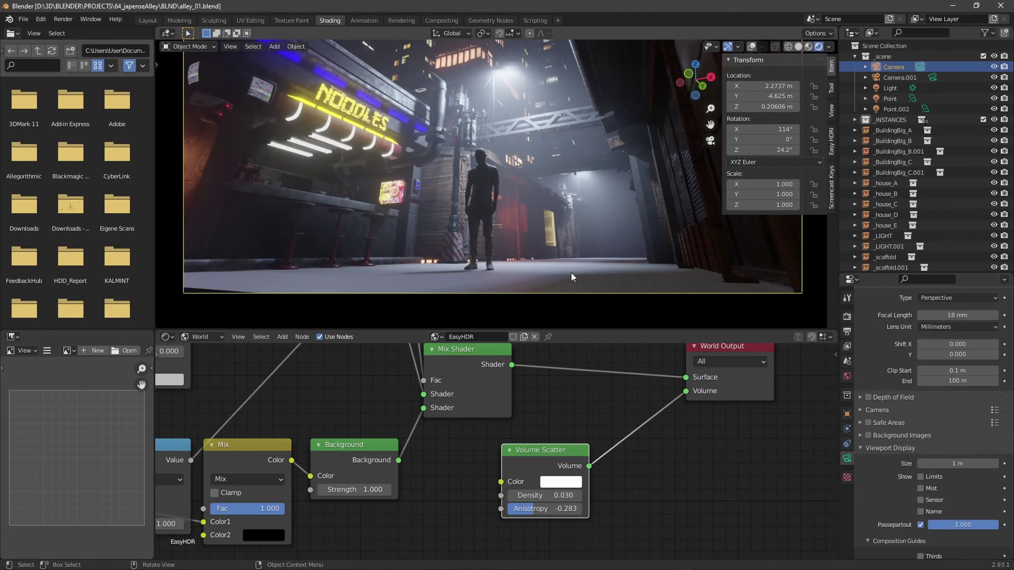
# Move Point.003 along X beside the NOODLES stall and colour it red.
pyautogui.click(483, 247)
pyautogui.press('g')
pyautogui.press('x')
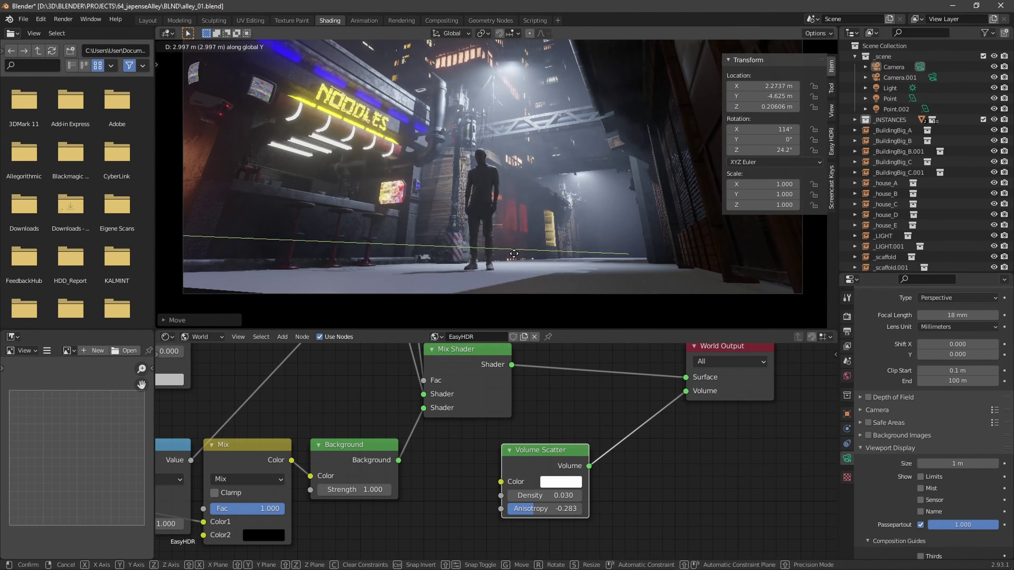
pyautogui.click(497, 252)
pyautogui.click(847, 458)
pyautogui.click(957, 372)
# Saturate the light's red and ease the fog's Volume Scatter anisotropy to -0.217.
pyautogui.moveTo(958, 295); pyautogui.dragTo(950, 304)
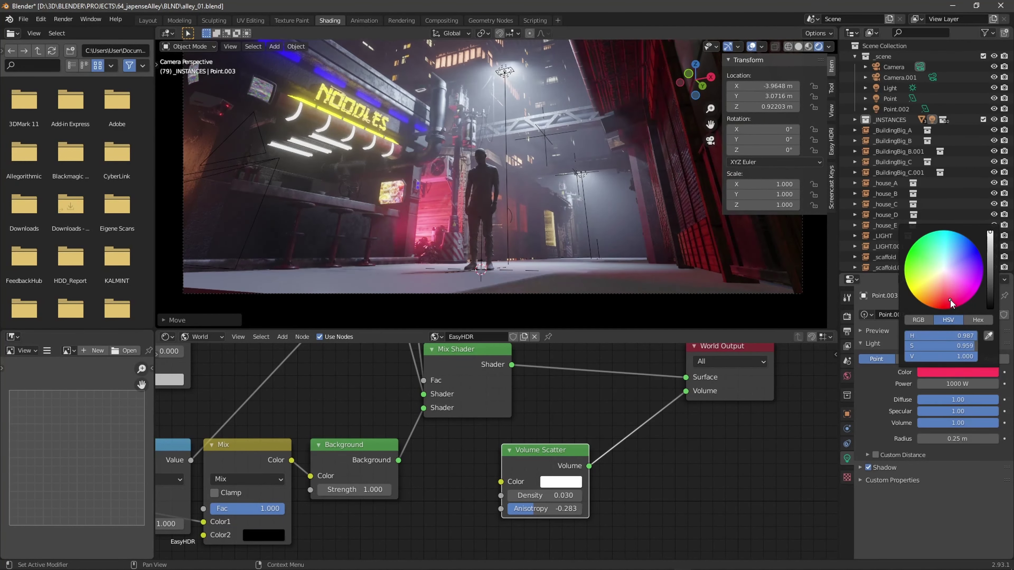
pyautogui.moveTo(538, 508); pyautogui.dragTo(528, 506, button='middle')
pyautogui.moveTo(522, 505); pyautogui.dragTo(527, 505)
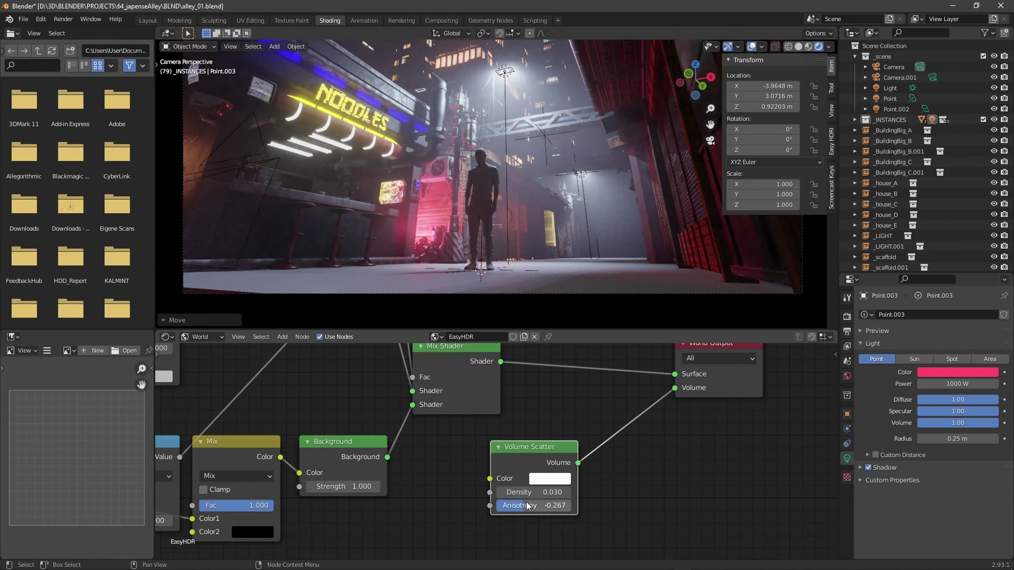
# Raise the red Point.003 light vertically, then select the umbrella group KB3D_CPP_BldgLG_J_grp.
pyautogui.press('g')
pyautogui.press('z')
pyautogui.click(560, 168)
pyautogui.click(542, 202)
# Inspect the alley from the top view, then return to the camera view.
pyautogui.press('KP_7')
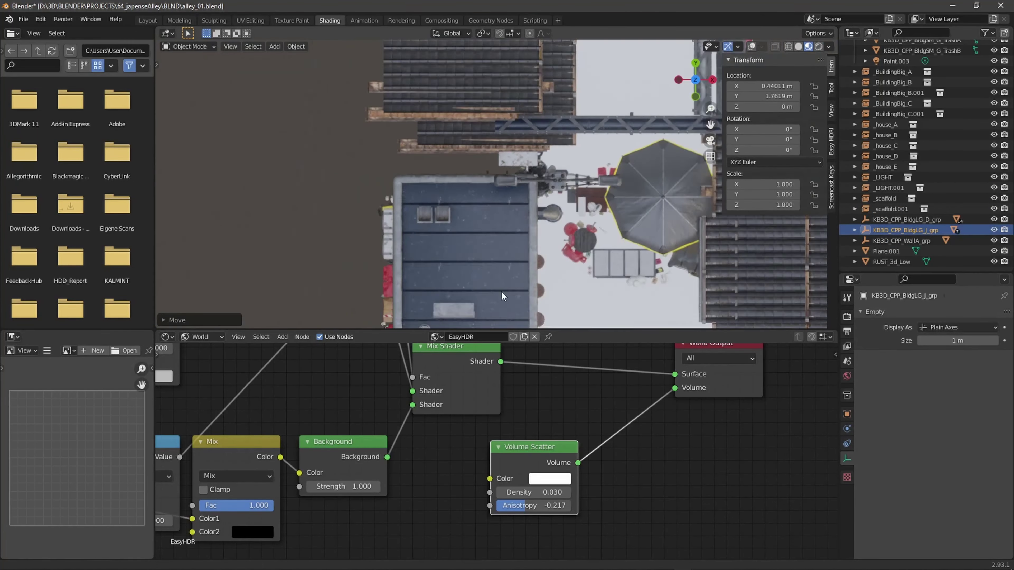
pyautogui.keyDown('shift'); pyautogui.moveTo(550, 187); pyautogui.dragTo(558, 224, button='middle'); pyautogui.keyUp('shift')
pyautogui.press('KP_0')
# Try rotating the umbrella group on Y, cancel it, and select the overhead wire.
pyautogui.press('r')
pyautogui.press('y')
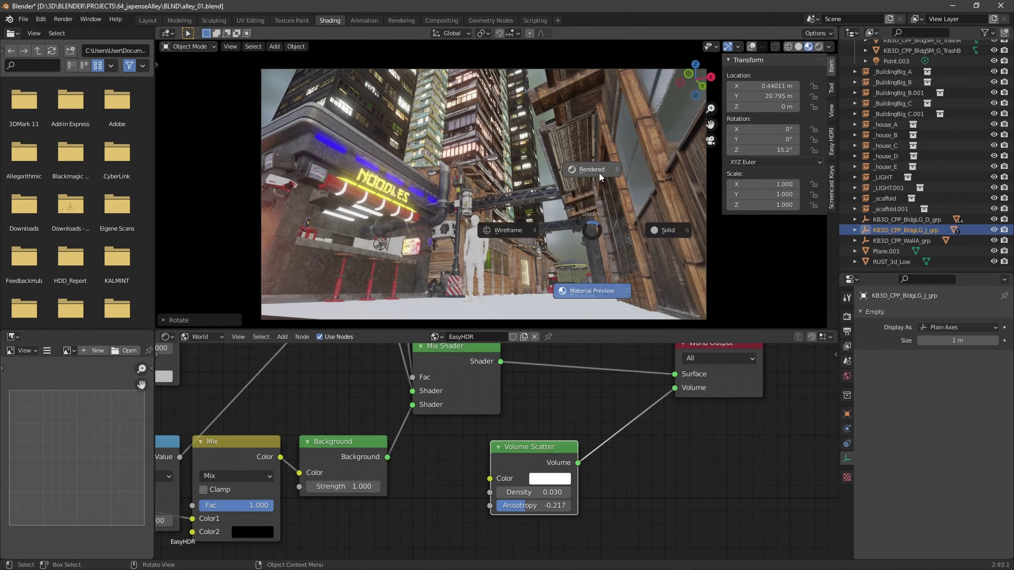
pyautogui.rightClick(664, 277)
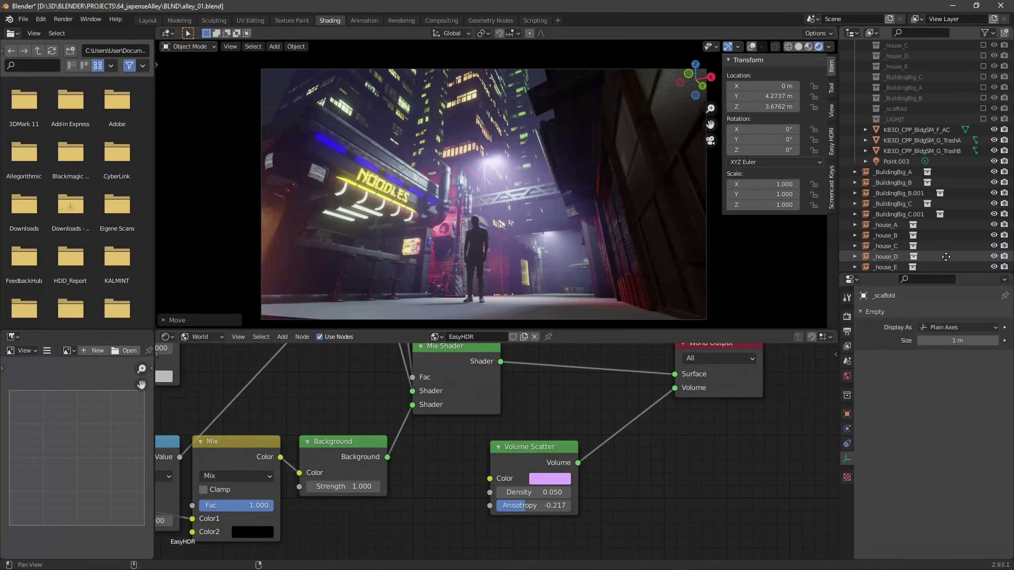
pyautogui.click(917, 206)
# Move the overhead wire into a new '_cable' collection and orbit out around the alley.
pyautogui.press('m')
pyautogui.click(917, 209)
pyautogui.write('_cable')
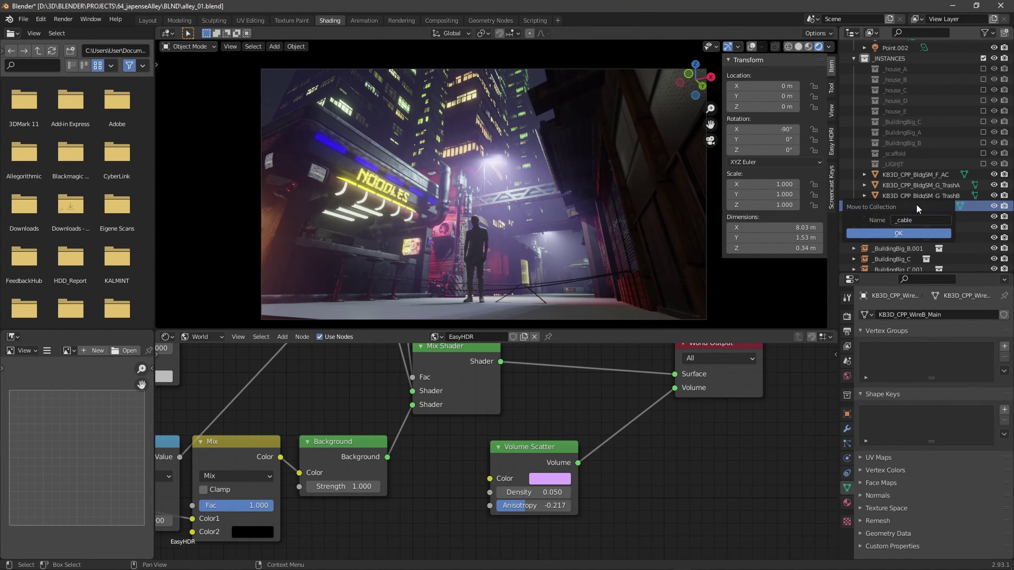
pyautogui.click(898, 233)
pyautogui.moveTo(892, 175); pyautogui.dragTo(559, 208)
pyautogui.moveTo(559, 208)
pyautogui.mouseDown(button='middle')
pyautogui.moveTo(570, 219)
pyautogui.moveTo(463, 248)
pyautogui.mouseUp(button='middle')
pyautogui.scroll(5, 569, 219)
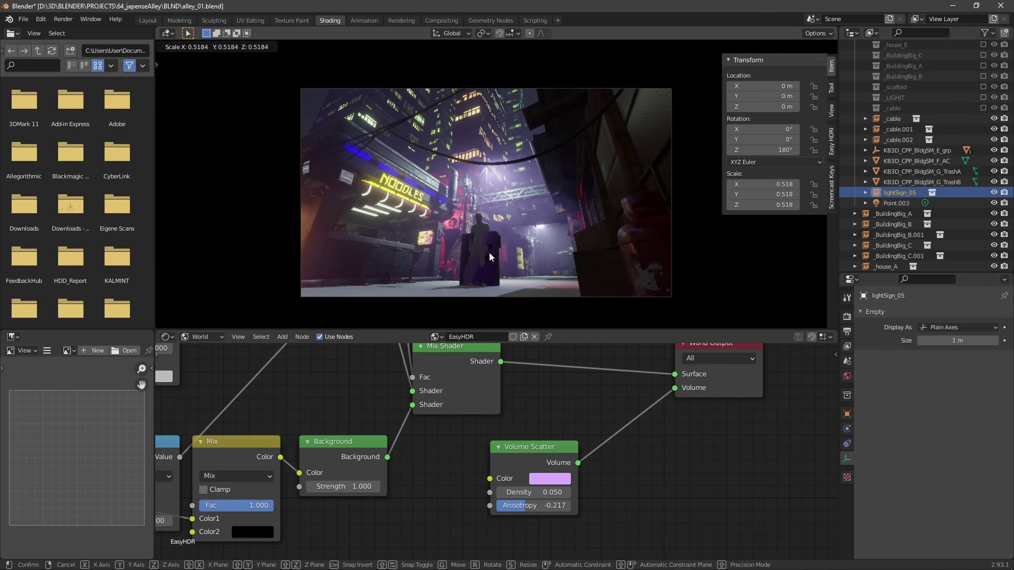
# Cancel the sign scaling, make the lightSign_05 instance real, and select its parent empty.
pyautogui.press('Escape')
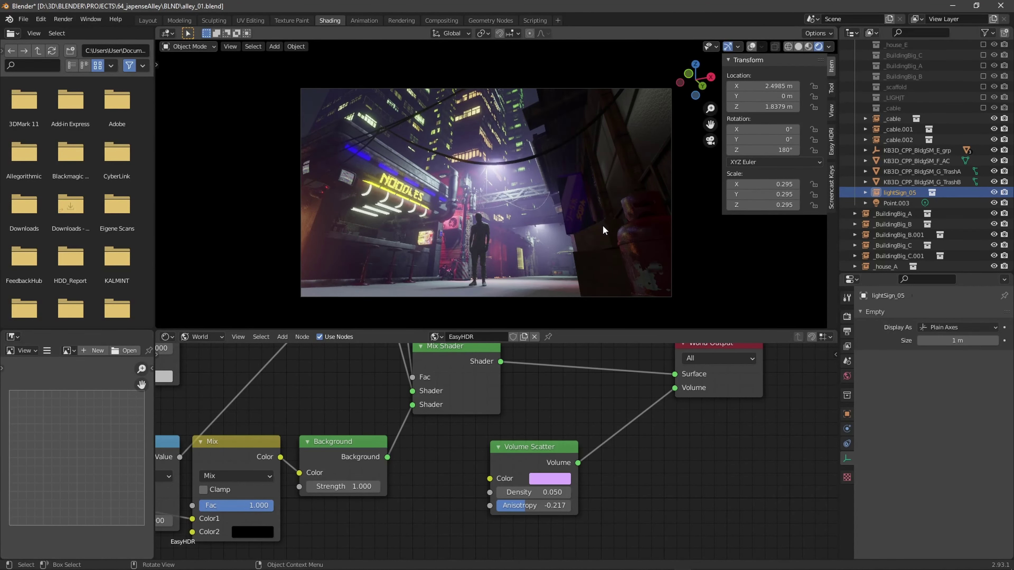
pyautogui.click(296, 46)
pyautogui.click(432, 230)
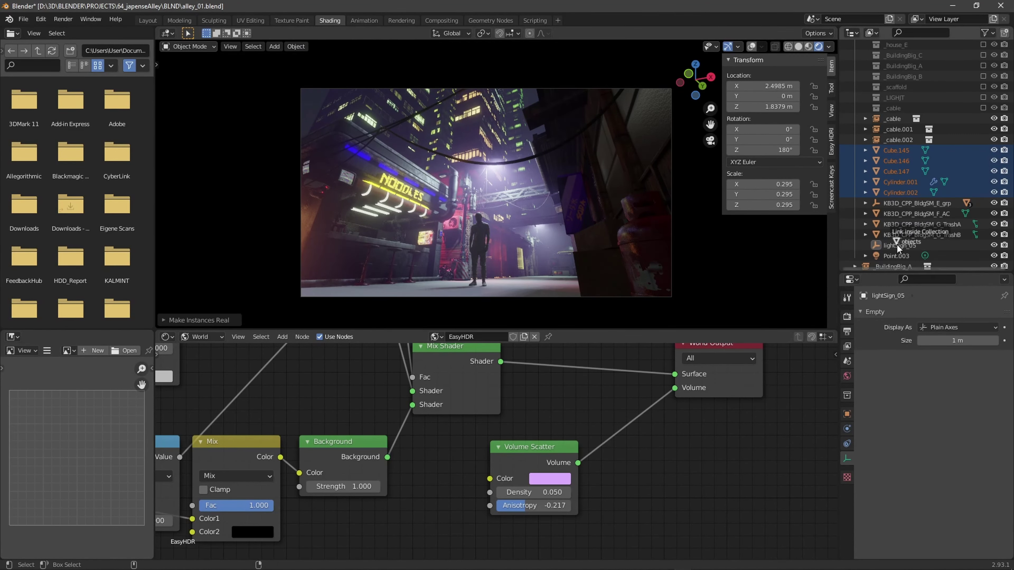
pyautogui.scroll(2, 485, 192)
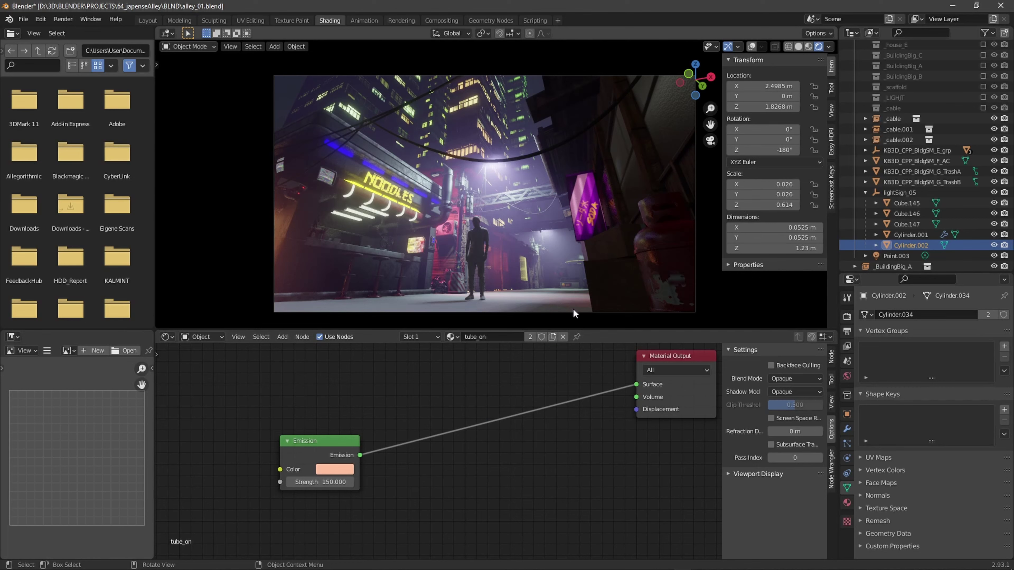
pyautogui.hotkey('ctrl', 'p')
pyautogui.click(568, 209)
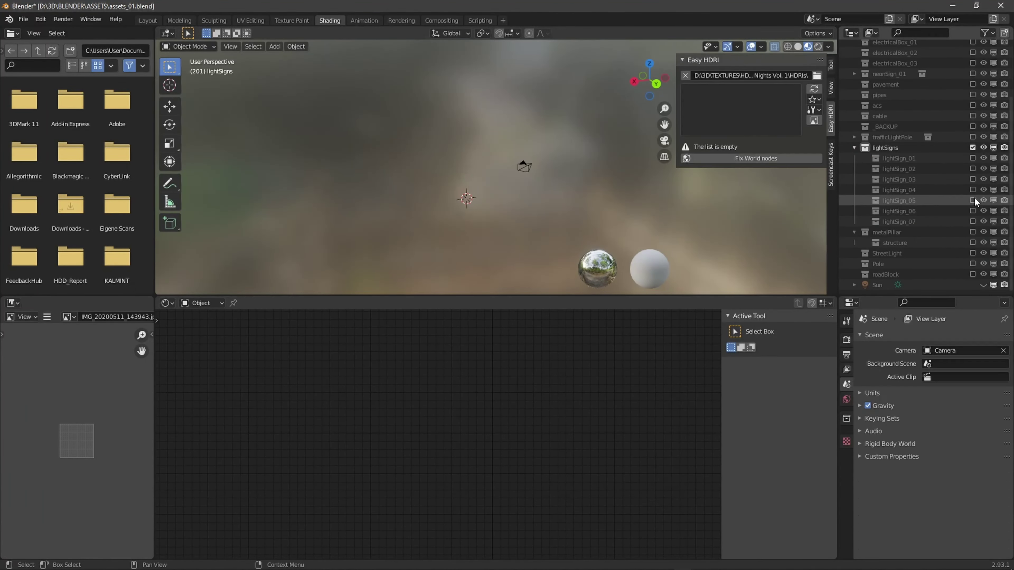
# Show lightSign_01 in the viewport, expand it, and select its four child parts.
pyautogui.click(972, 158)
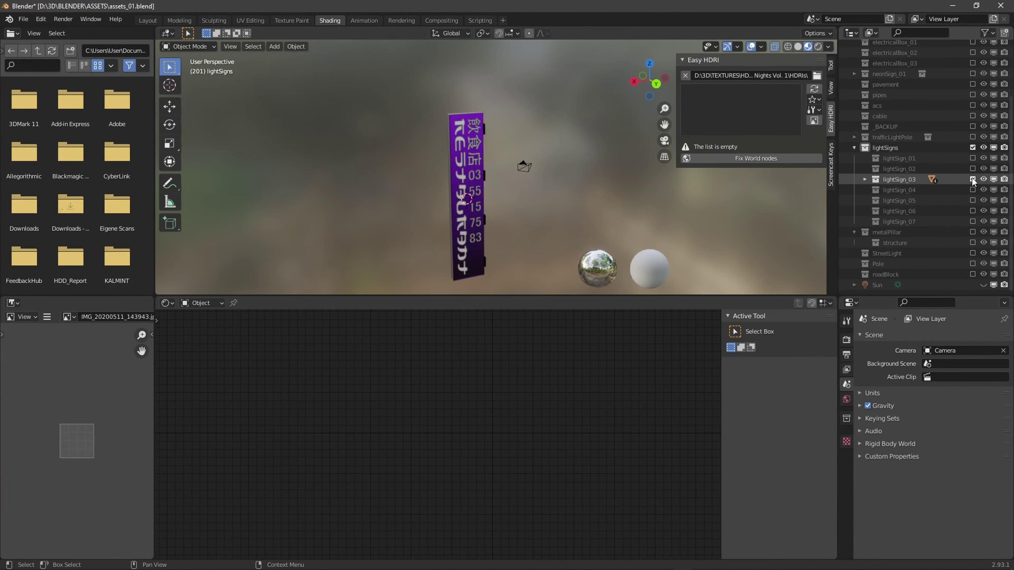
pyautogui.click(865, 158)
pyautogui.moveTo(861, 159); pyautogui.dragTo(925, 199)
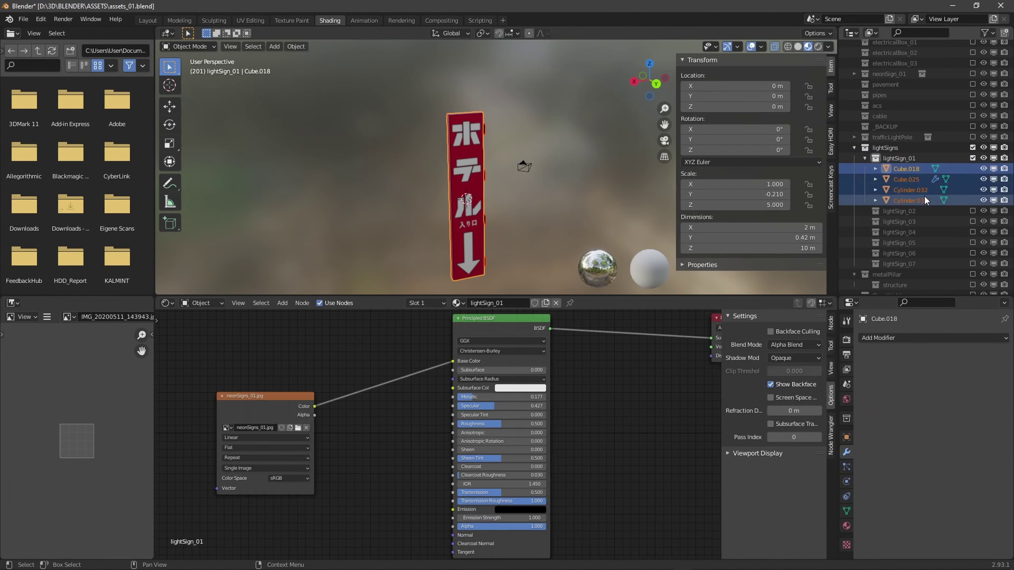